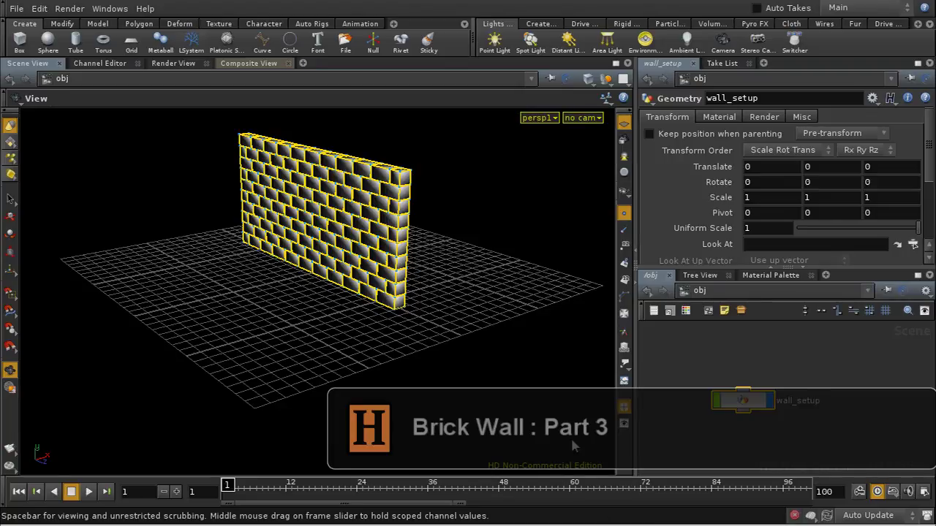
Enter the wall_setup network and tumble the view to a low angle on the wall.
click(624, 329)
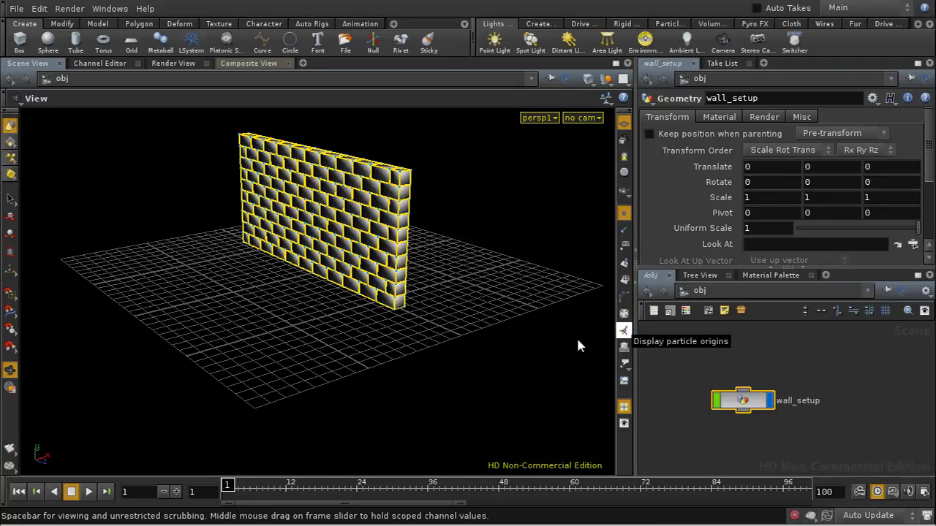
double_click(740, 401)
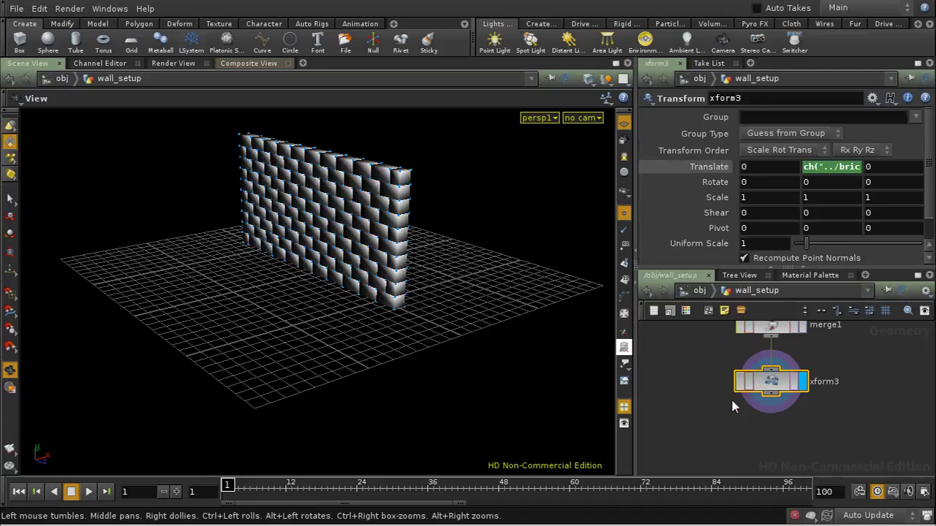
middle_drag(802, 436, 799, 418)
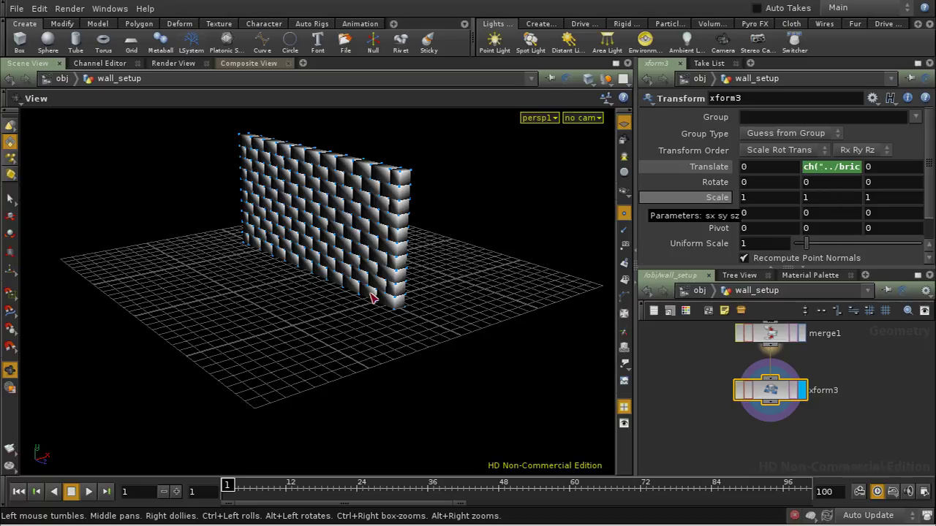
drag(390, 297, 431, 299)
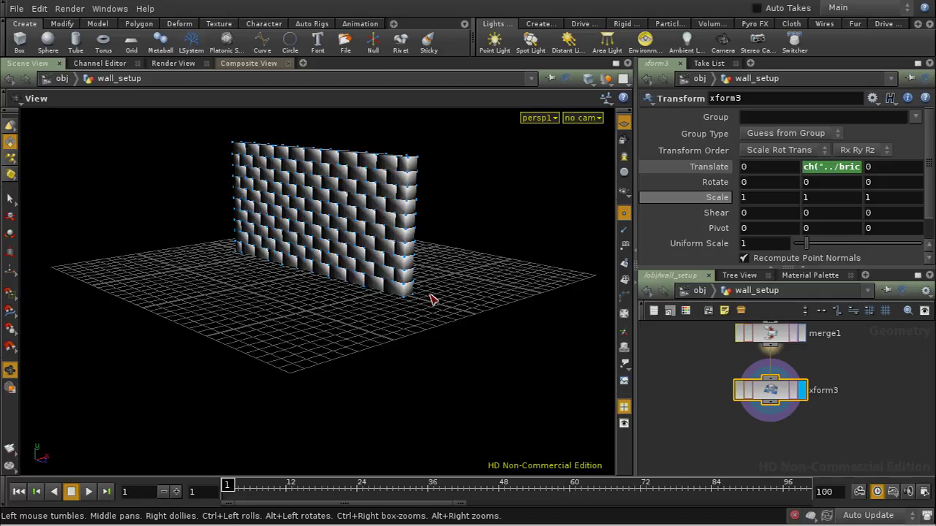
Return to the scene level and bring up the Rigid Bodies shelf tools.
click(701, 291)
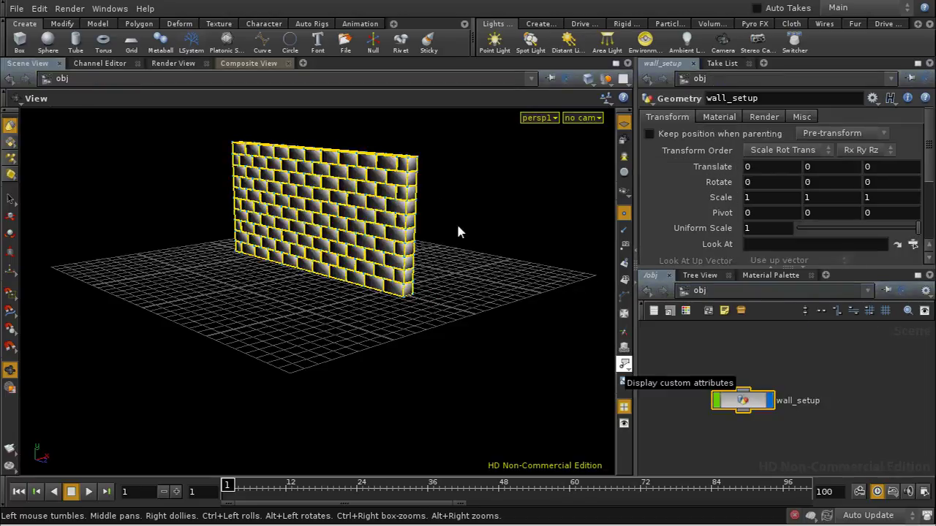
click(627, 24)
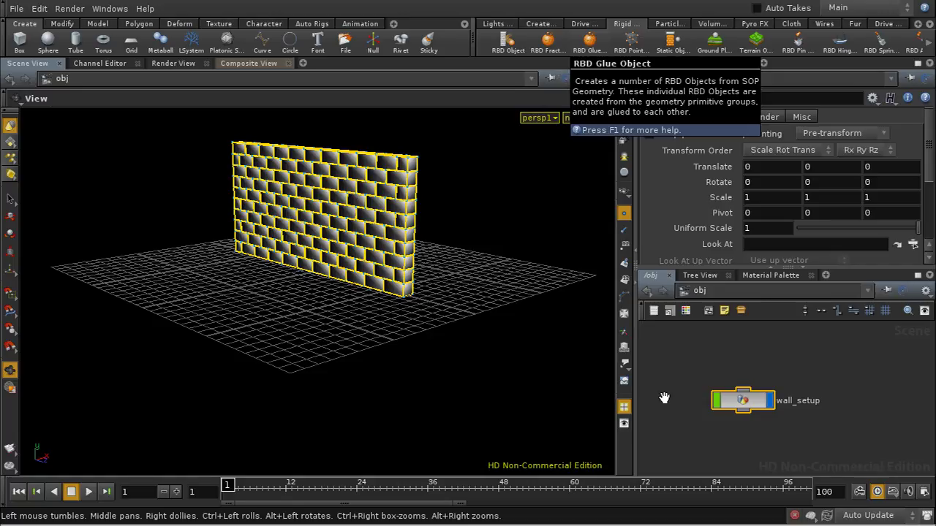
middle_drag(660, 383, 678, 382)
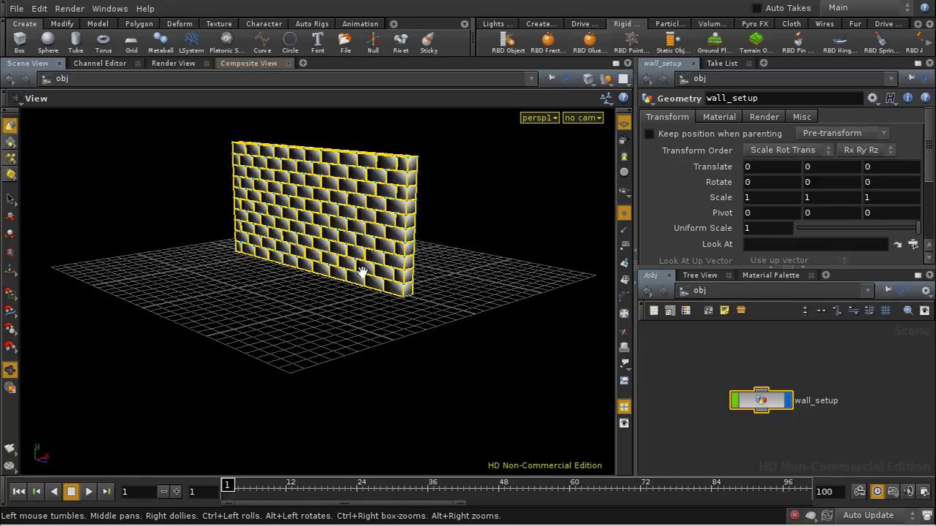
Add a displayed connectivity1 node below xform3 using Primitive connectivity with the class attribute.
double_click(756, 402)
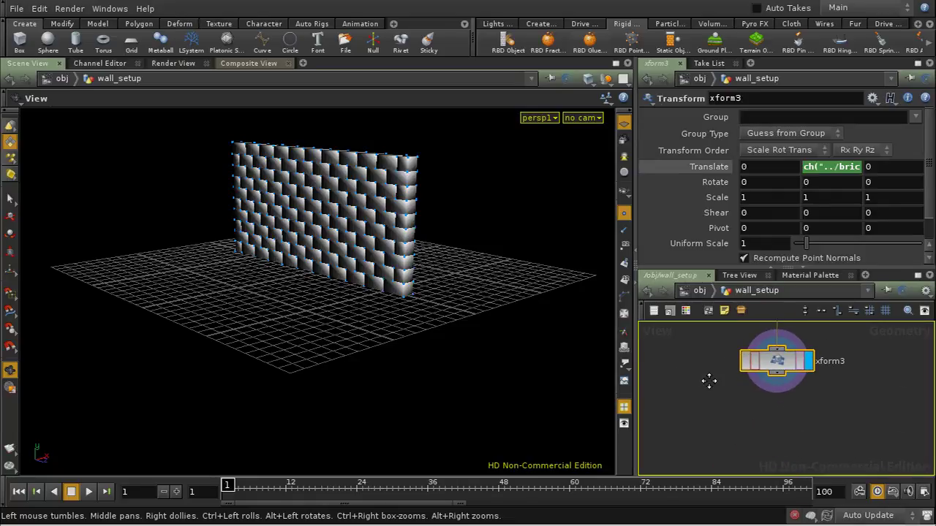
key(Tab)
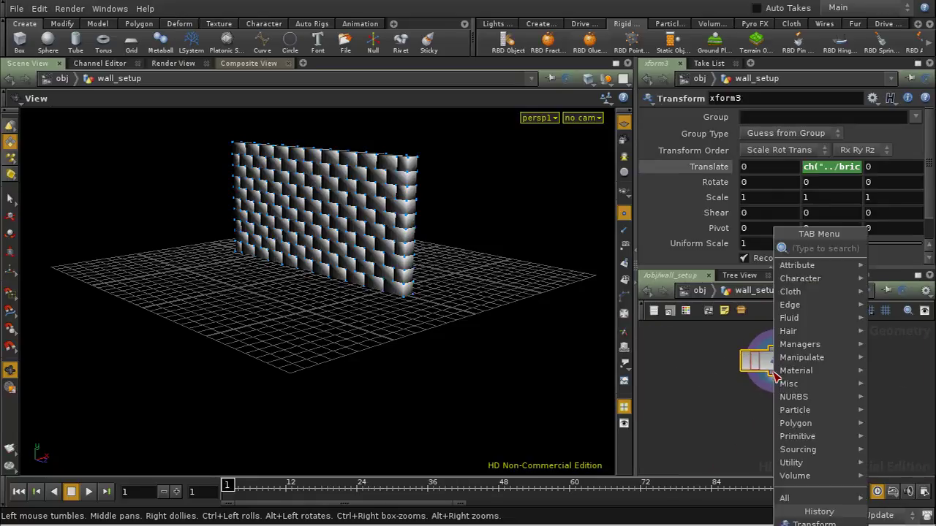
text(conn)
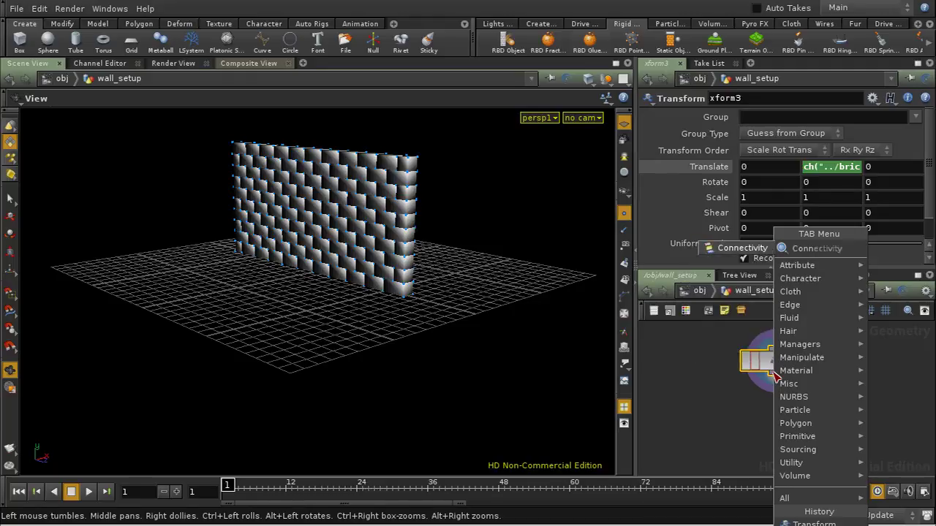
key(Return)
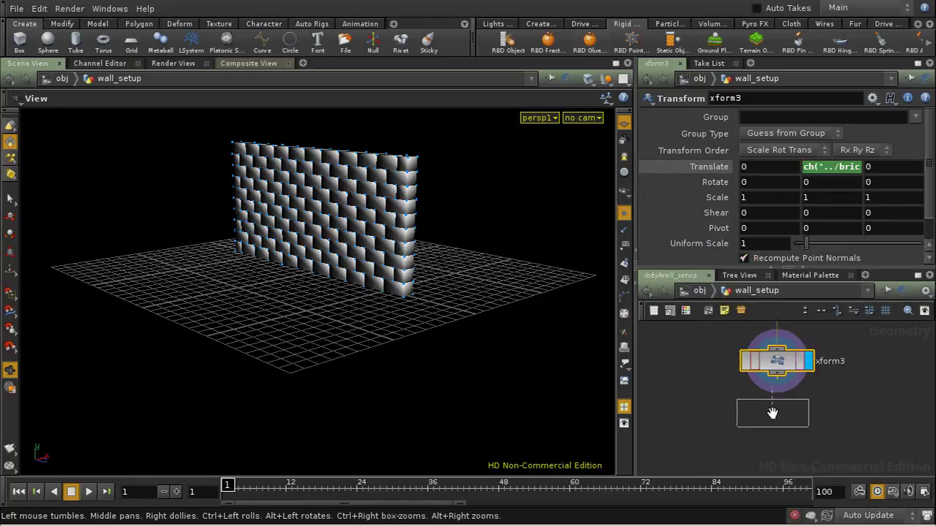
click(792, 421)
click(804, 415)
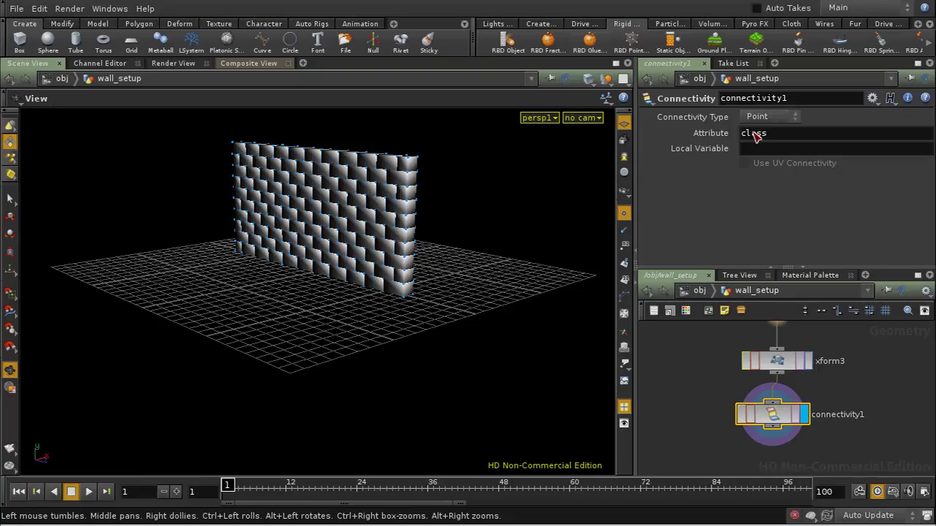
click(771, 117)
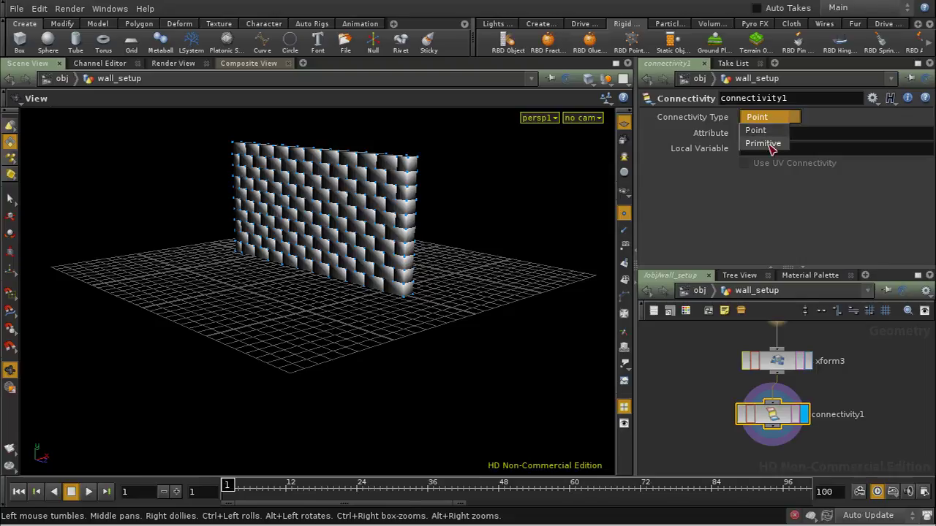
click(769, 141)
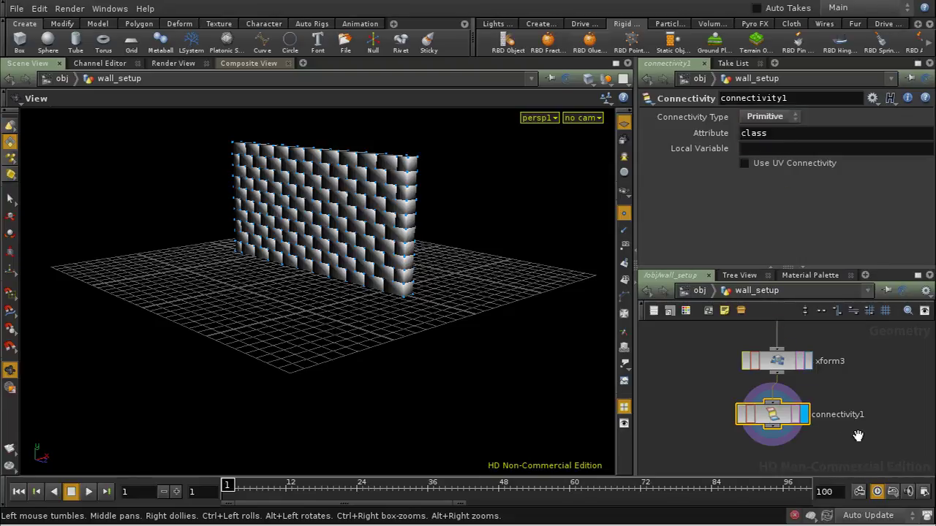
middle_drag(857, 436, 857, 411)
drag(794, 390, 798, 396)
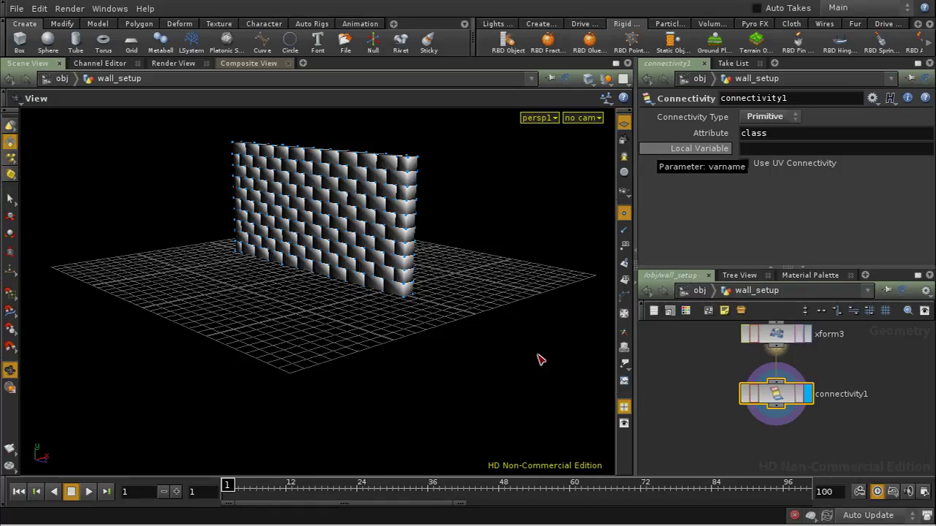
middle_drag(760, 457, 756, 424)
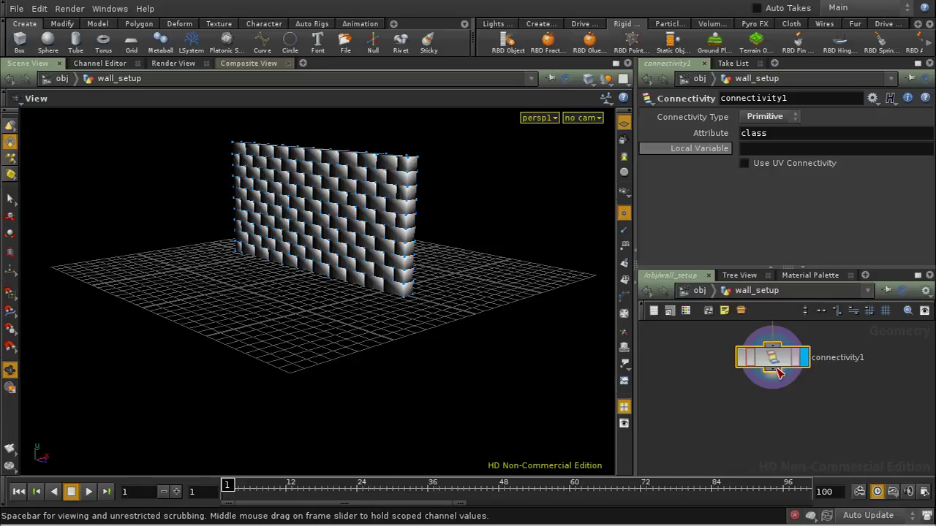
Add a displayed partition1 node below connectivity1 with the Rule group_$CLASS.
key(Tab)
text(pa)
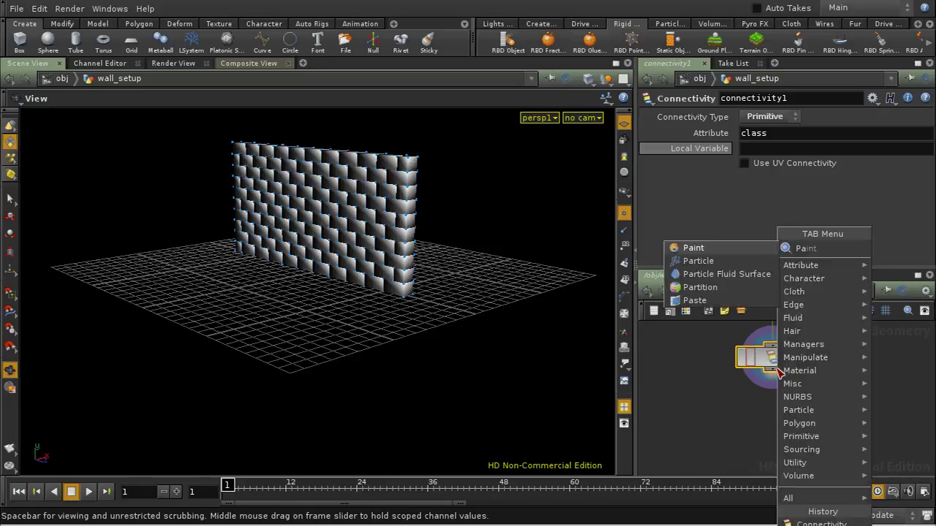
click(726, 286)
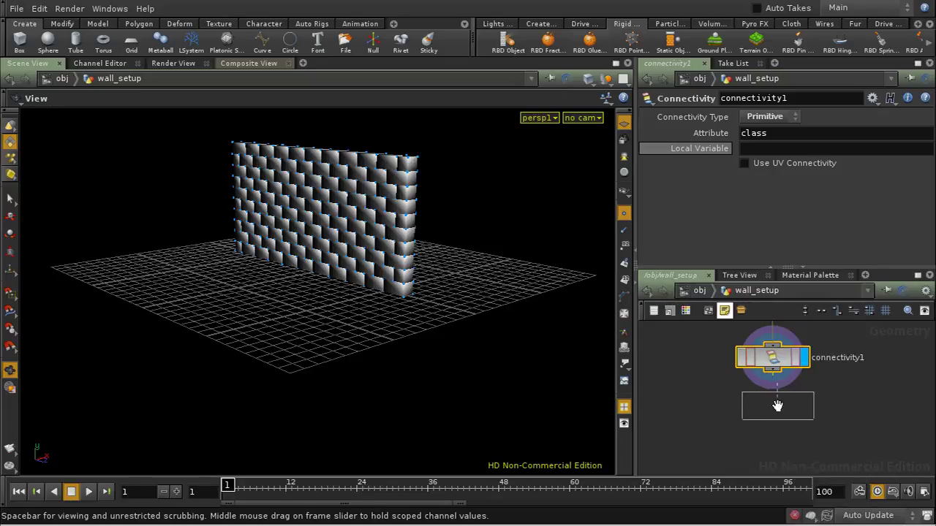
click(772, 406)
click(799, 409)
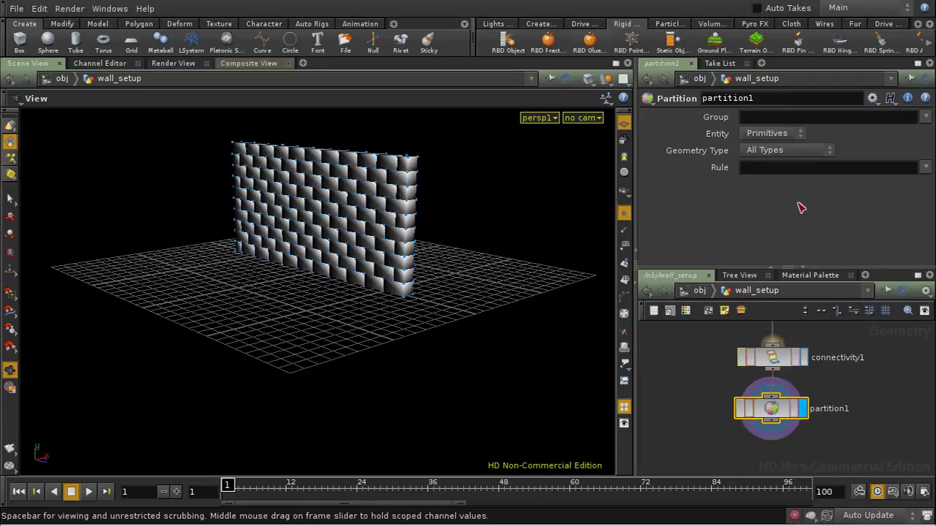
click(788, 353)
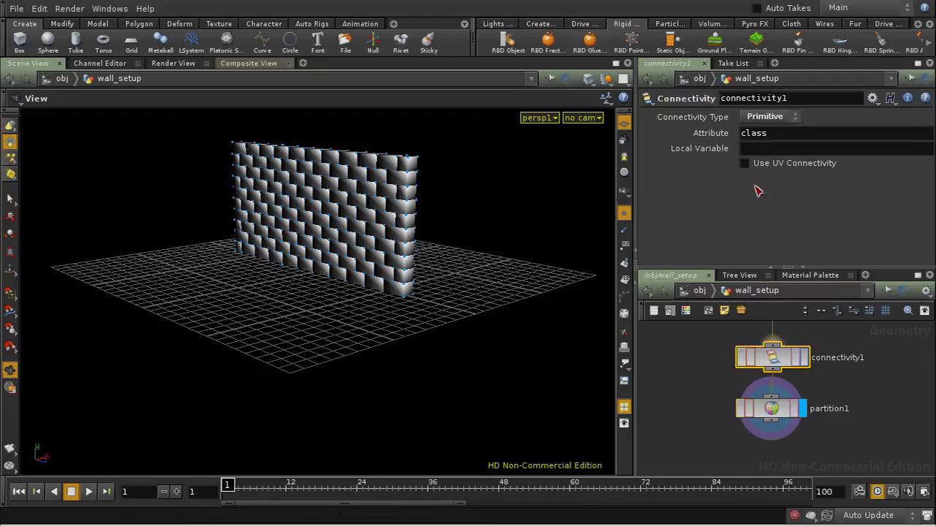
click(789, 405)
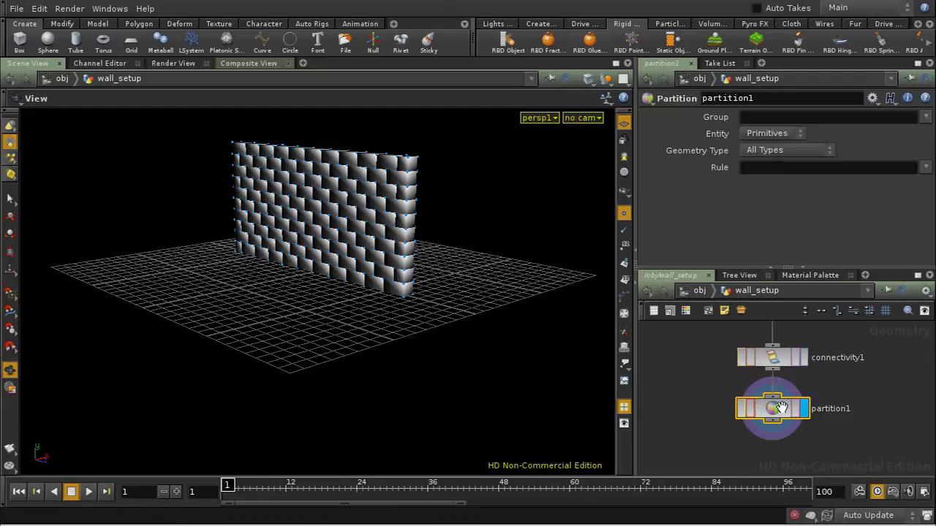
click(762, 169)
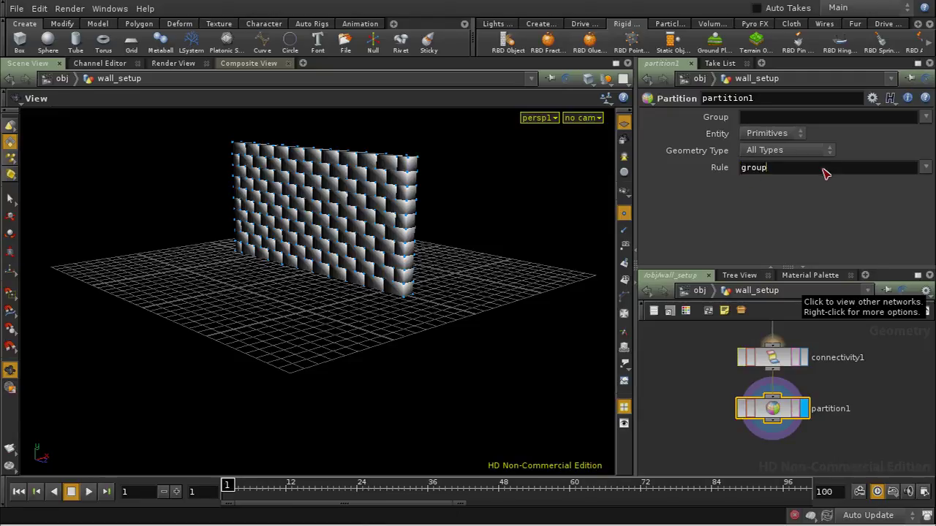
text(group_$CLASS)
key(Return)
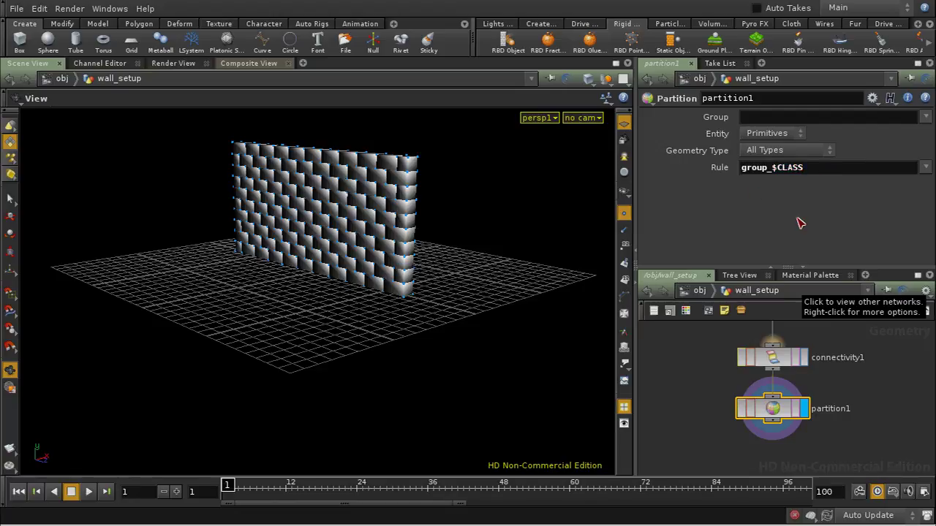
Add a Details View tab showing primitive attributes, check partition1's info, and return to /obj.
click(302, 63)
mouse_move(336, 89)
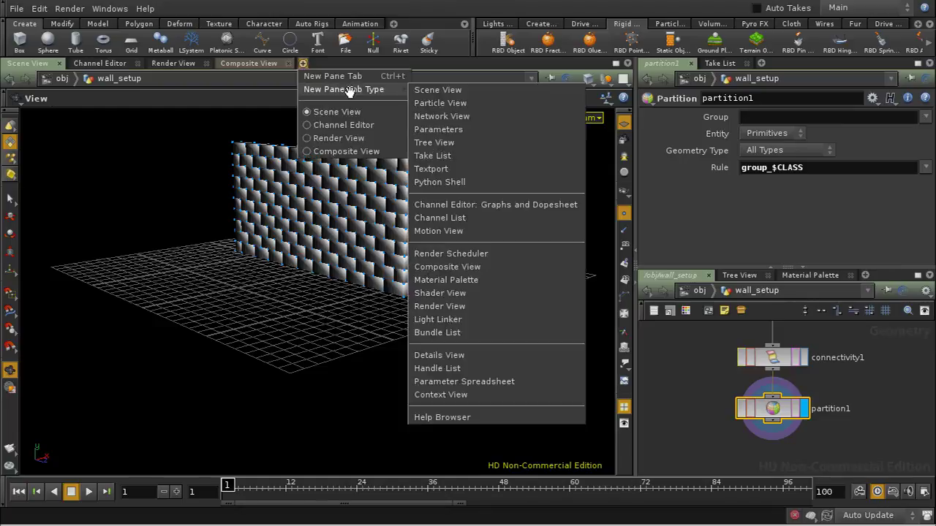
click(465, 356)
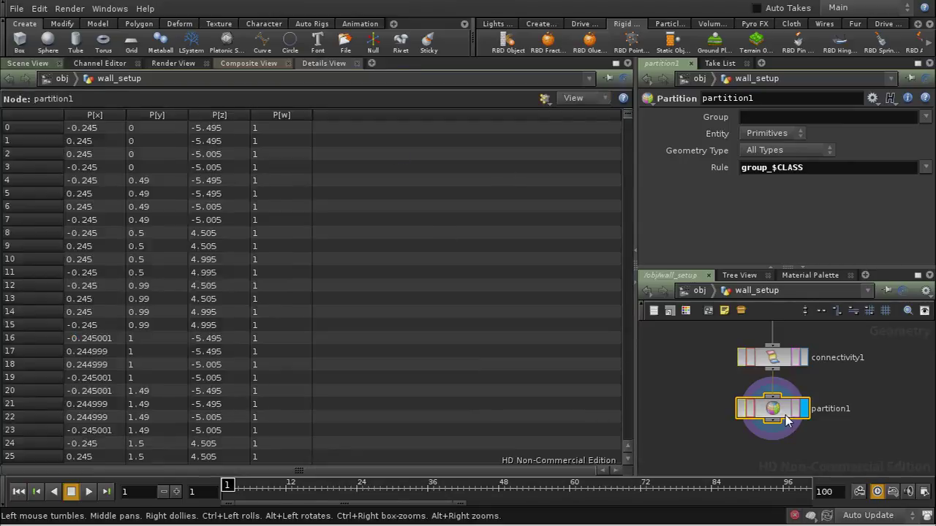
click(545, 99)
click(557, 140)
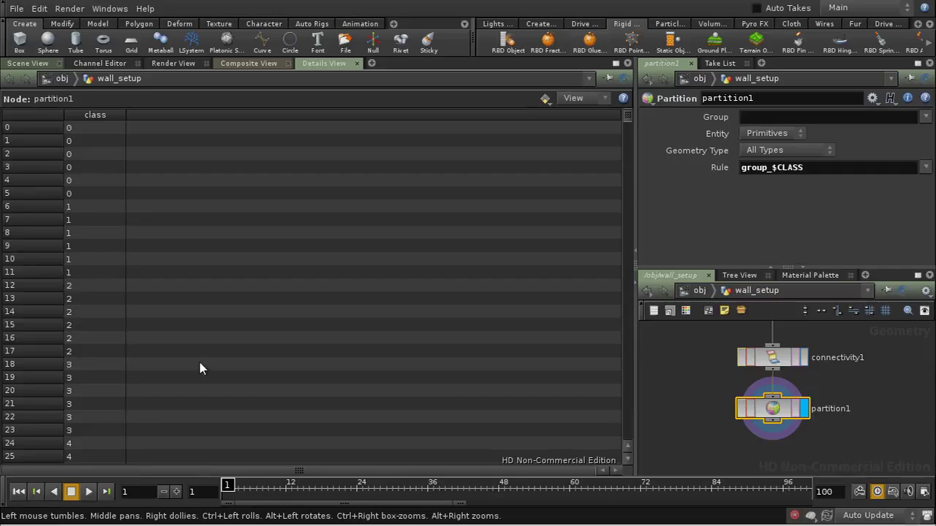
middle_click(774, 414)
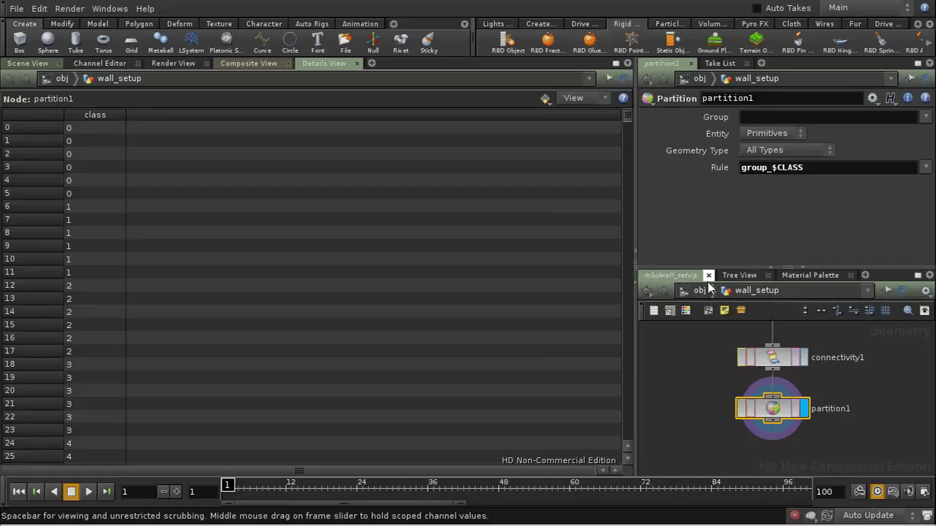
click(700, 291)
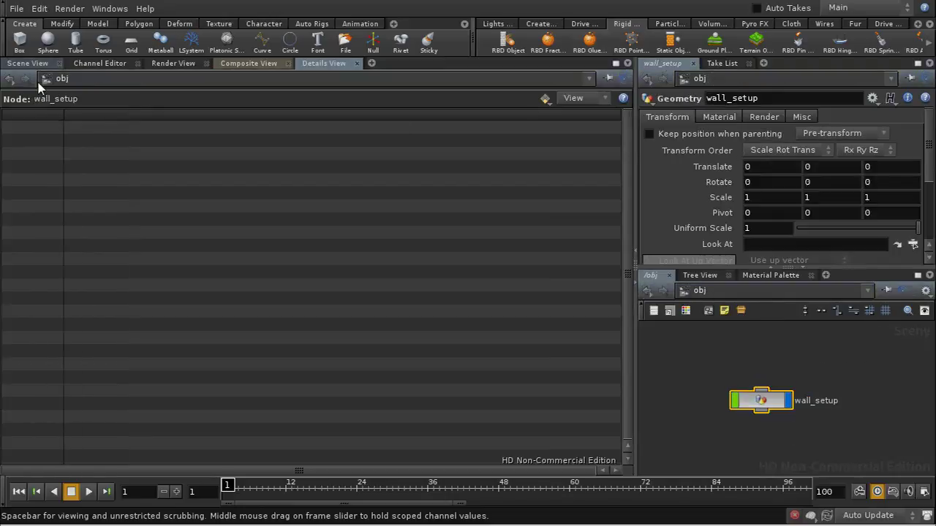
In the Scene View, add a ground plane under the wall and select the wall.
click(33, 64)
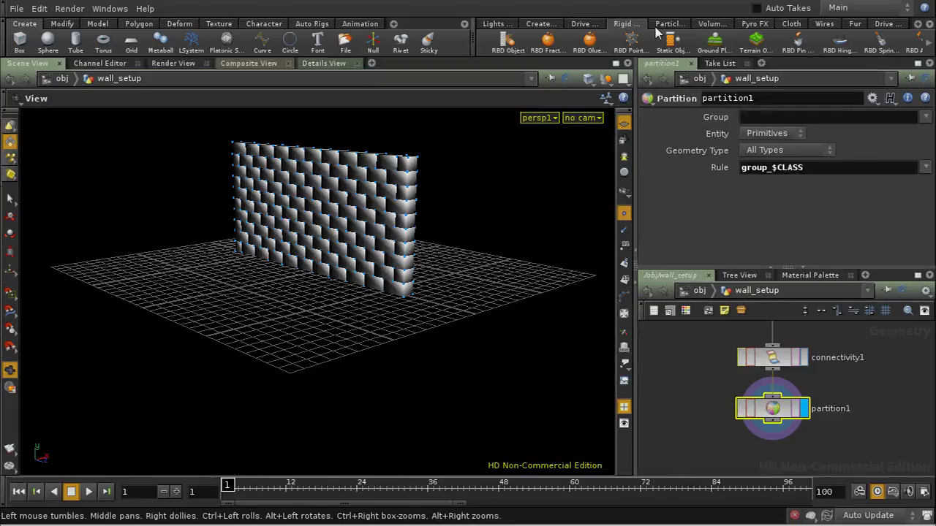
click(715, 44)
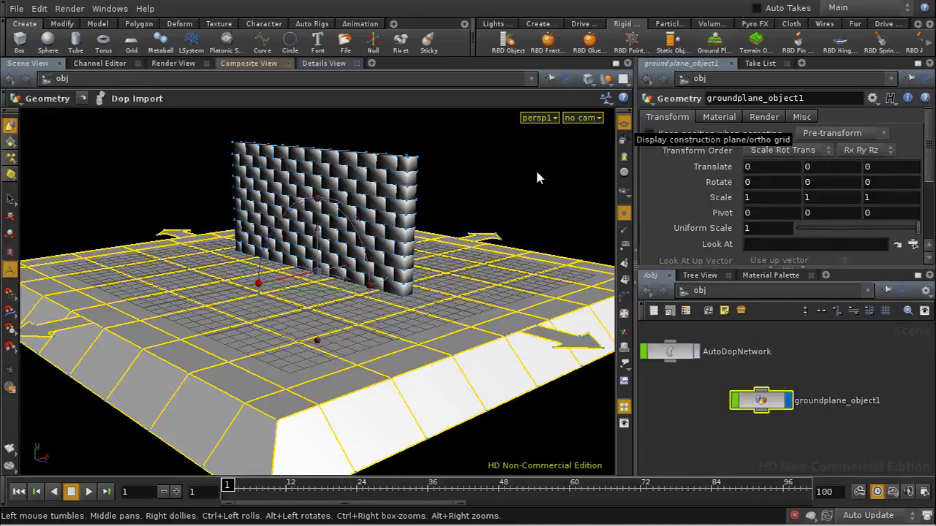
click(401, 186)
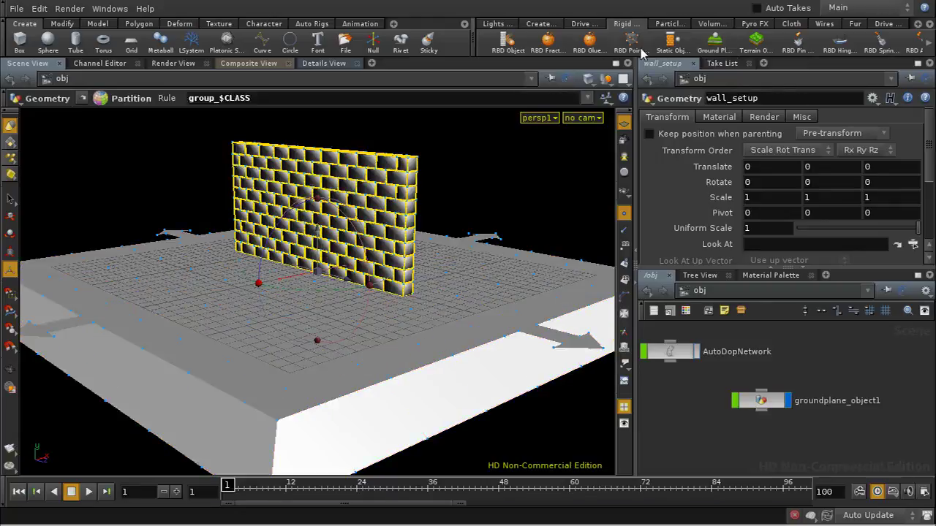
Turn the brick wall into an RBD glue object and play the simulation from frame 1.
click(592, 43)
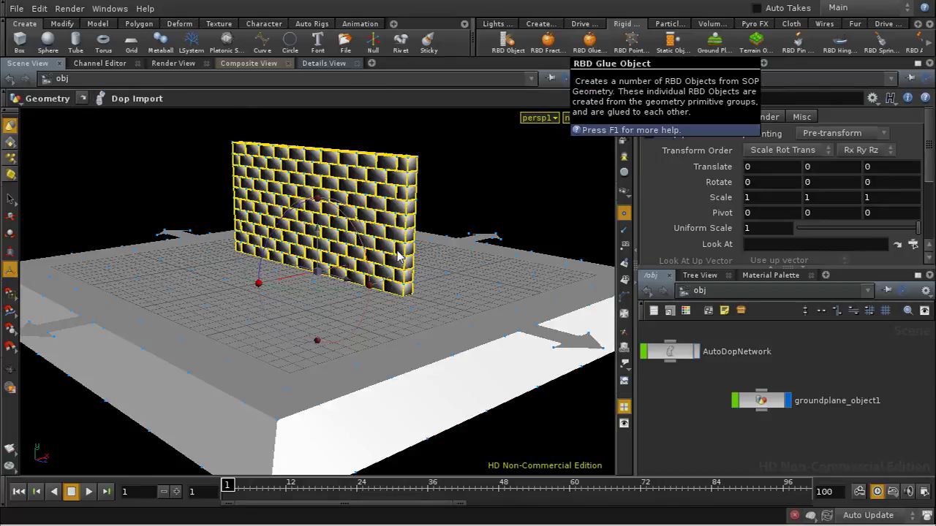
click(90, 492)
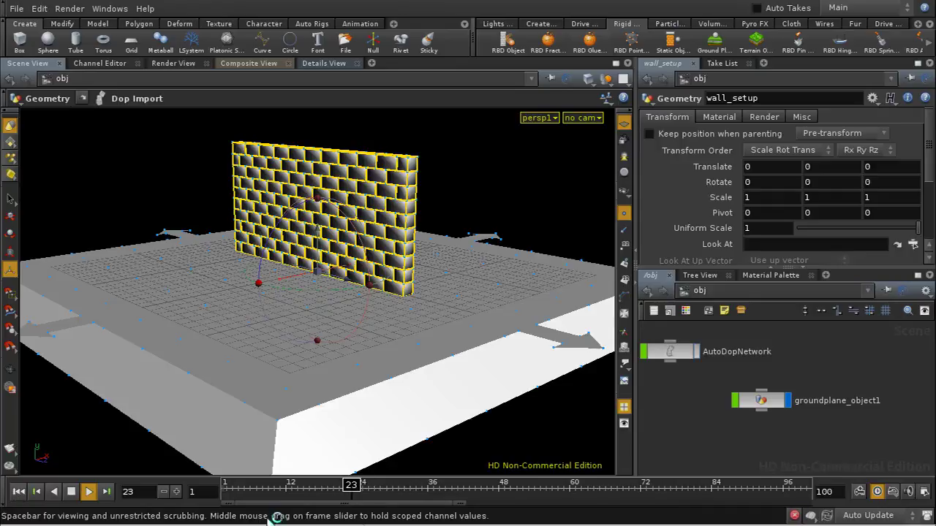
Stop playback at frame 1, enter AutoDopNetwork, tidy its layout, and select wall_setup.
key(Down)
key(ctrl+Left)
key(f)
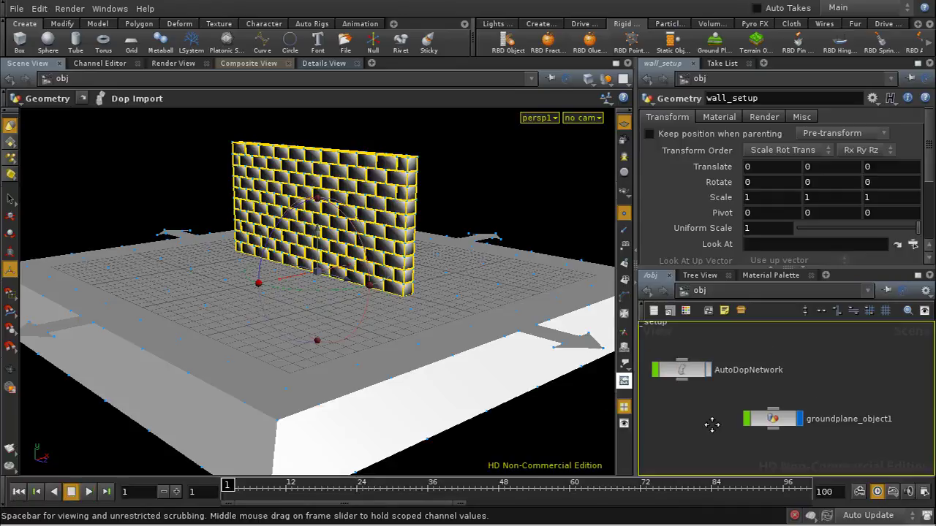
middle_drag(741, 415, 740, 403)
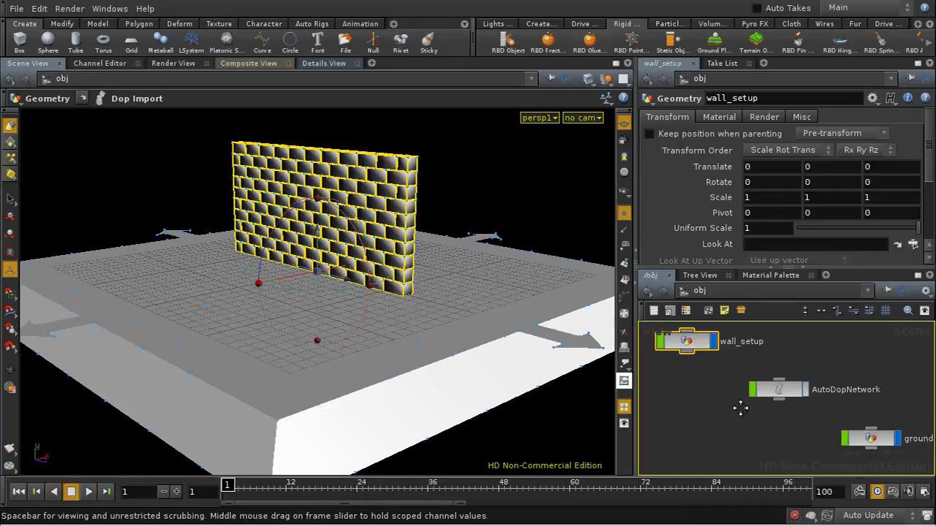
double_click(790, 394)
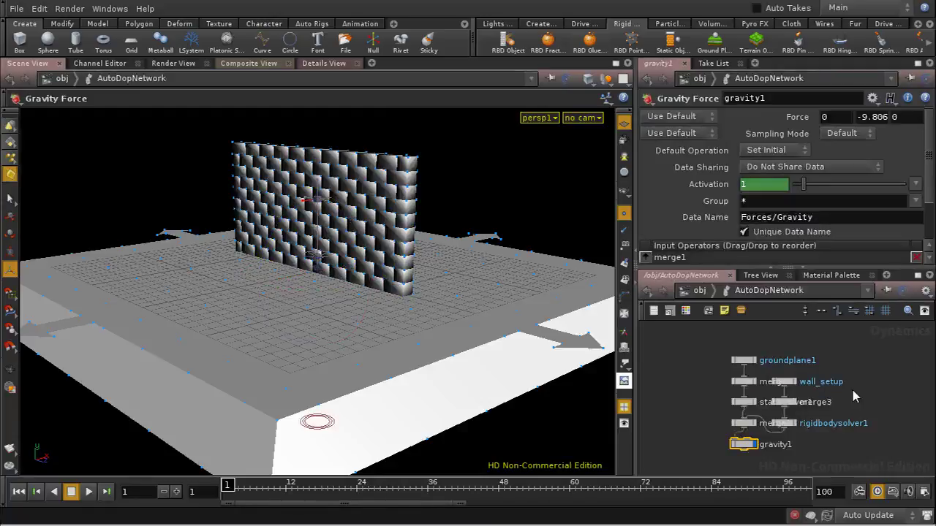
key(l)
middle_drag(853, 395, 869, 412)
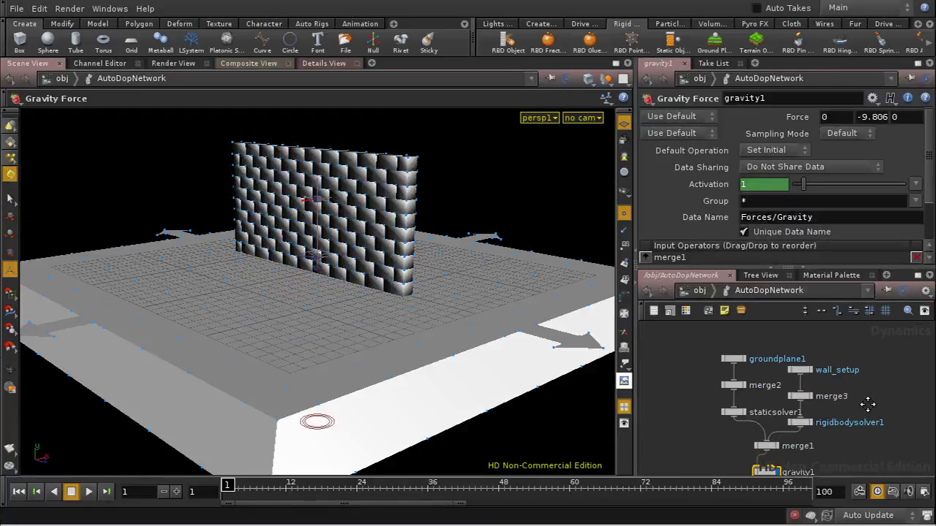
click(802, 374)
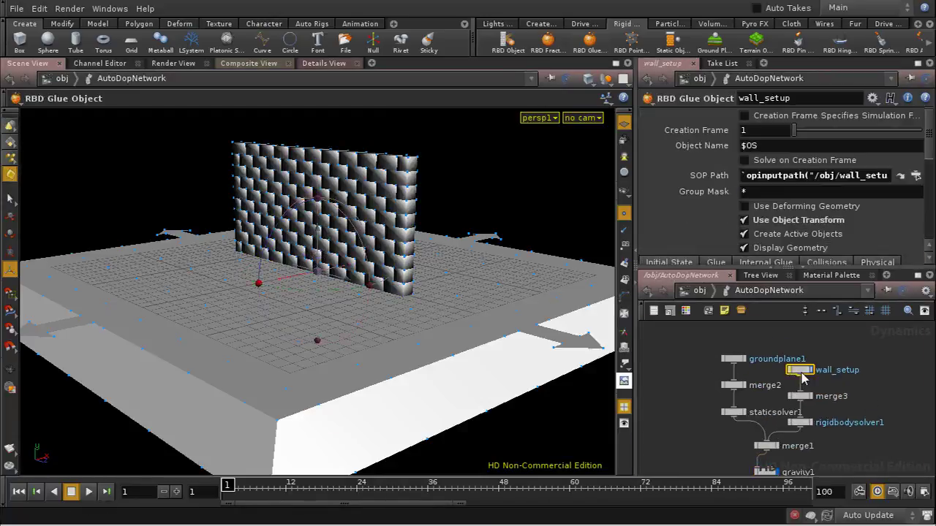
Set the wall's collision Mode to Implicit Box and replay the simulation.
drag(932, 148, 930, 187)
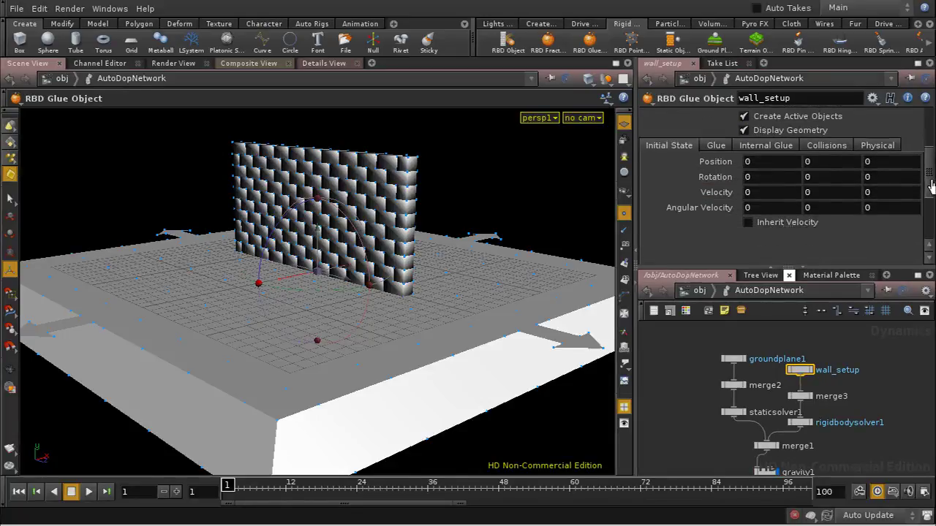
click(845, 155)
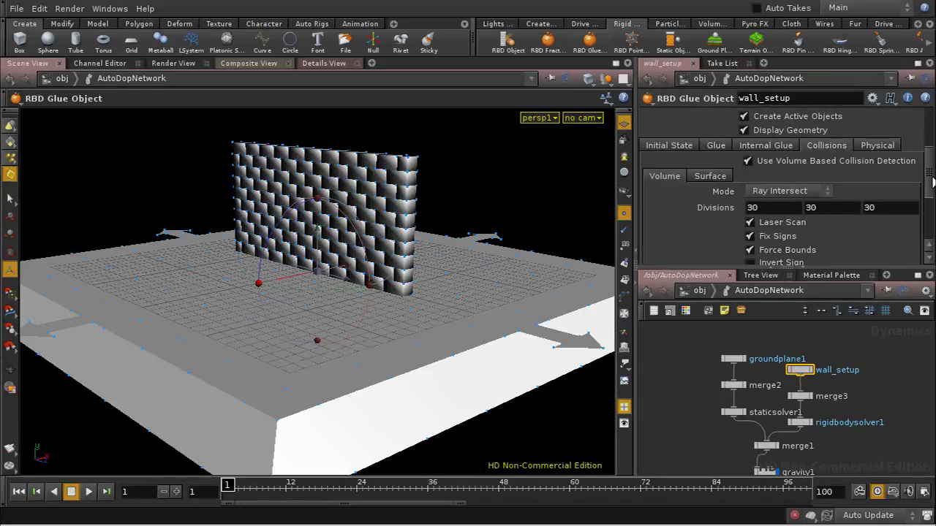
drag(932, 186, 933, 197)
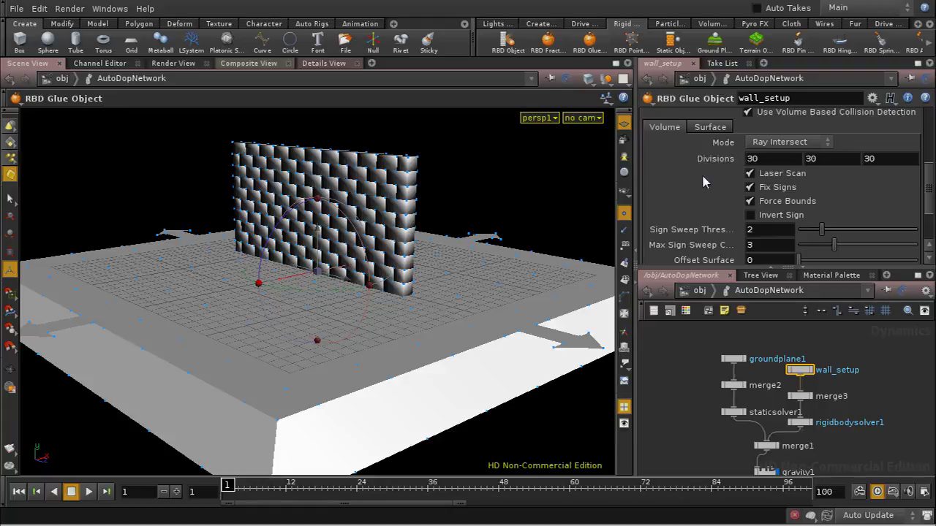
click(759, 145)
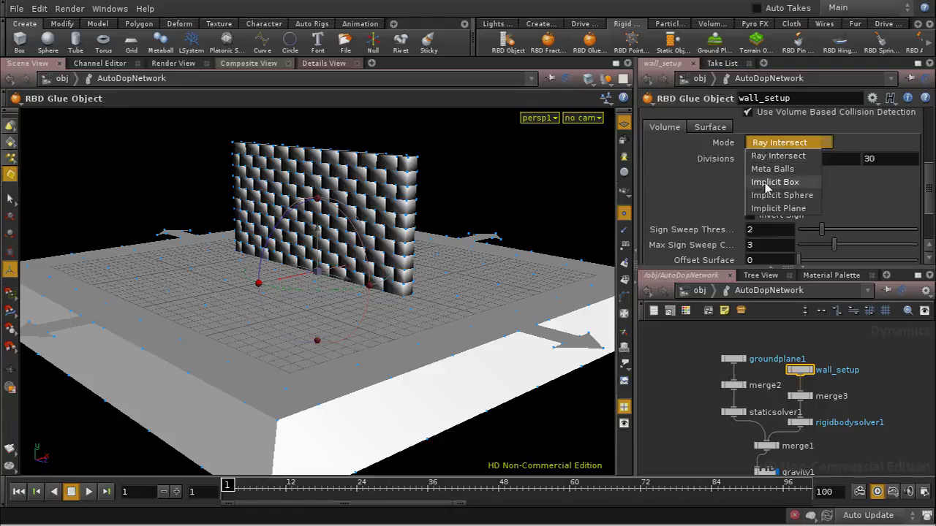
click(774, 183)
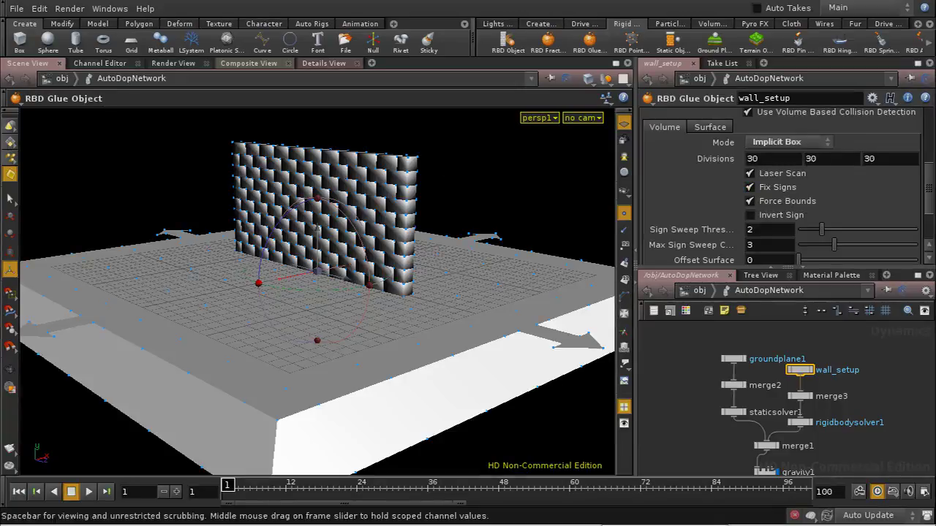
click(87, 492)
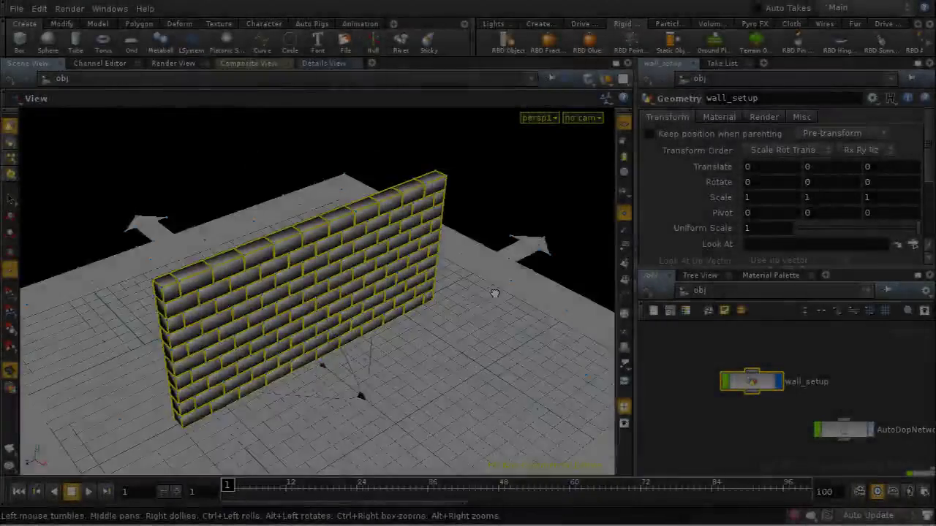
key(Escape)
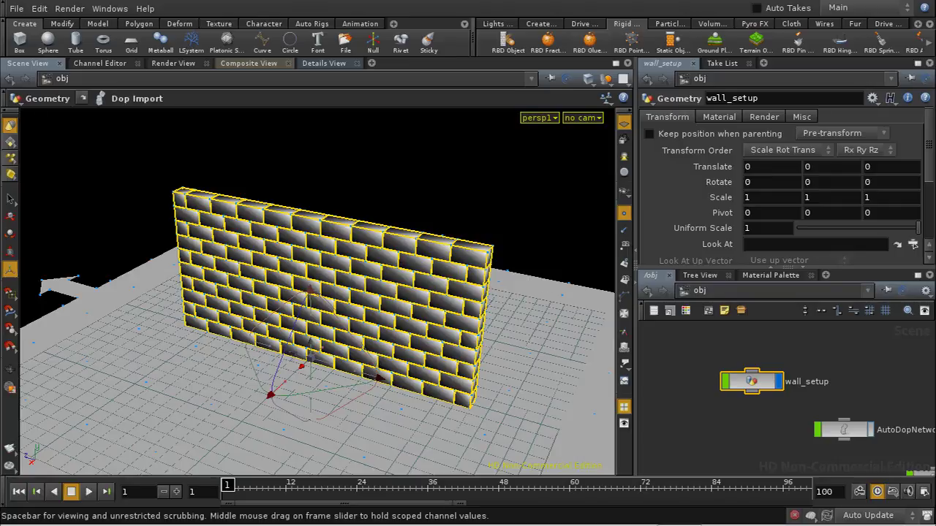
key(alt+Tab)
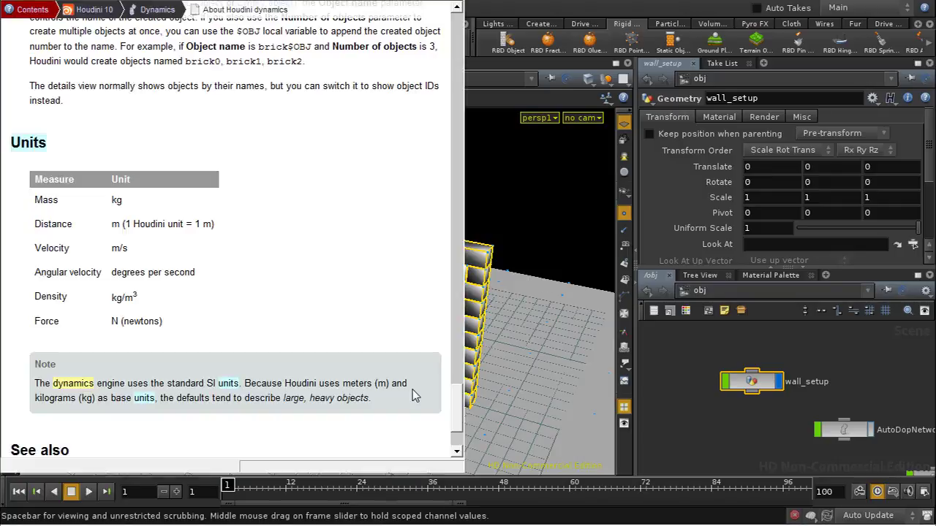
mouse_move(457, 416)
mouse_down()
mouse_move(470, 209)
mouse_move(452, 39)
mouse_move(459, 366)
mouse_move(438, 429)
mouse_move(441, 416)
mouse_up()
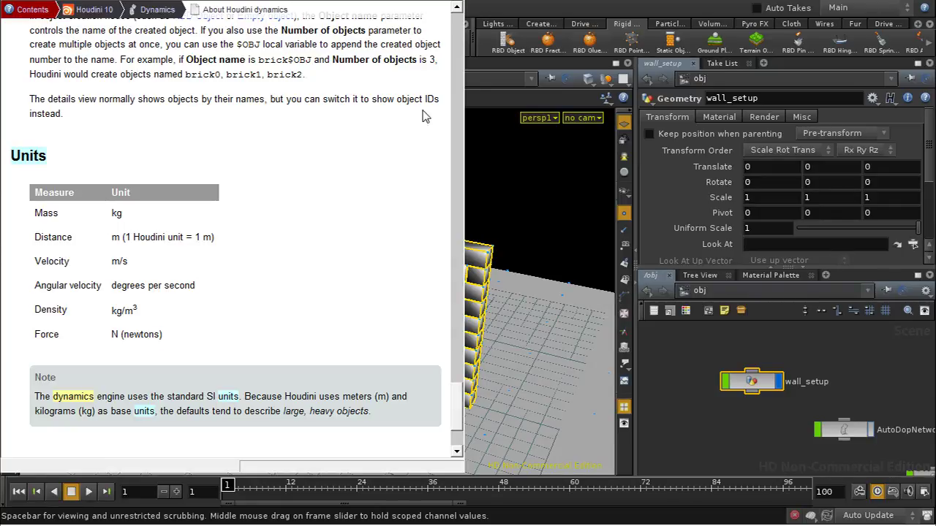
click(524, 434)
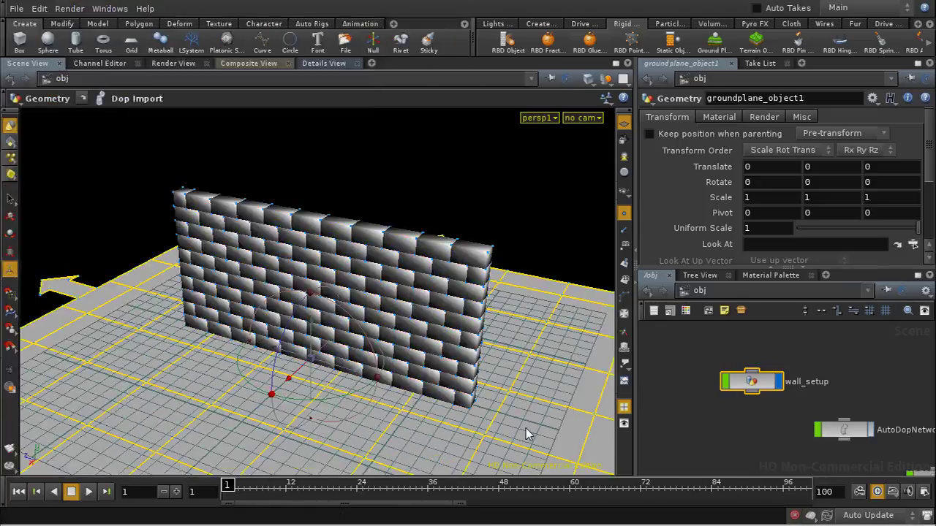
Inside wall_setup, check dopimport1's info (660 primitives, 4.99 tall) and wire from partition1.
click(467, 333)
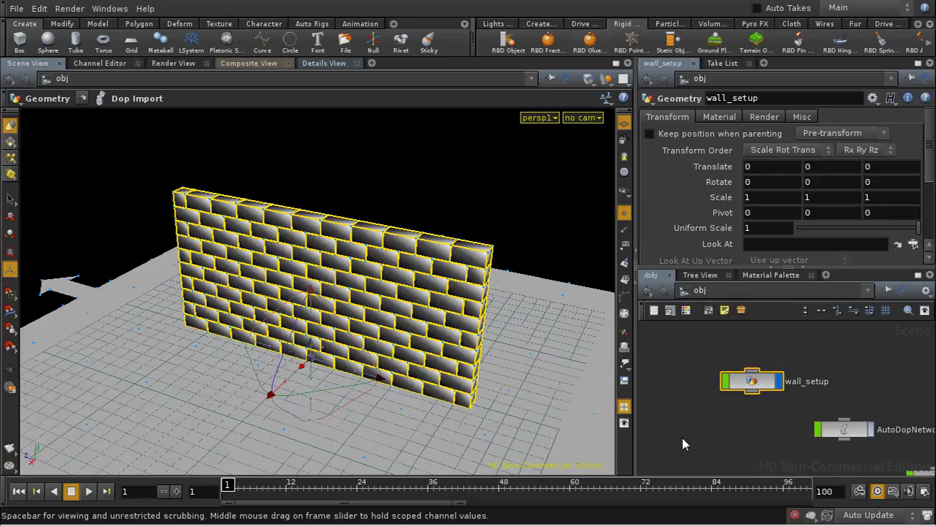
double_click(753, 382)
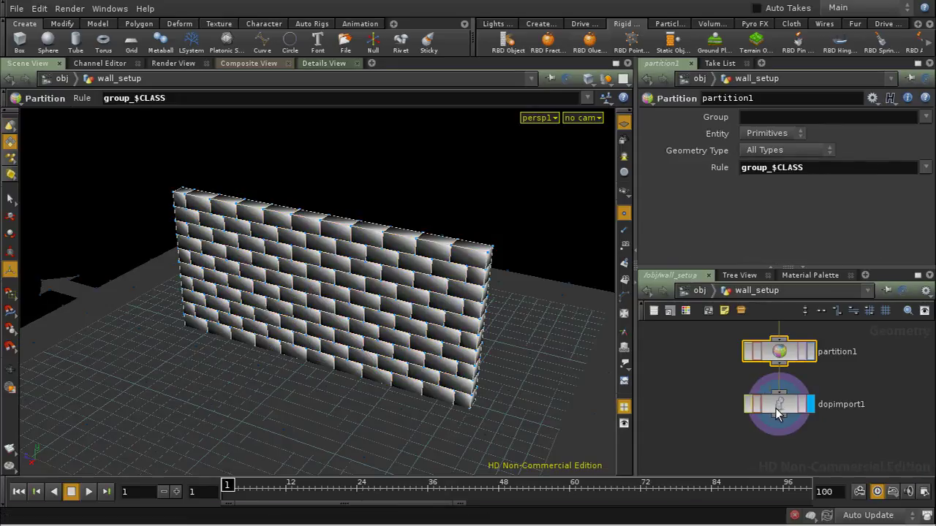
middle_click(775, 408)
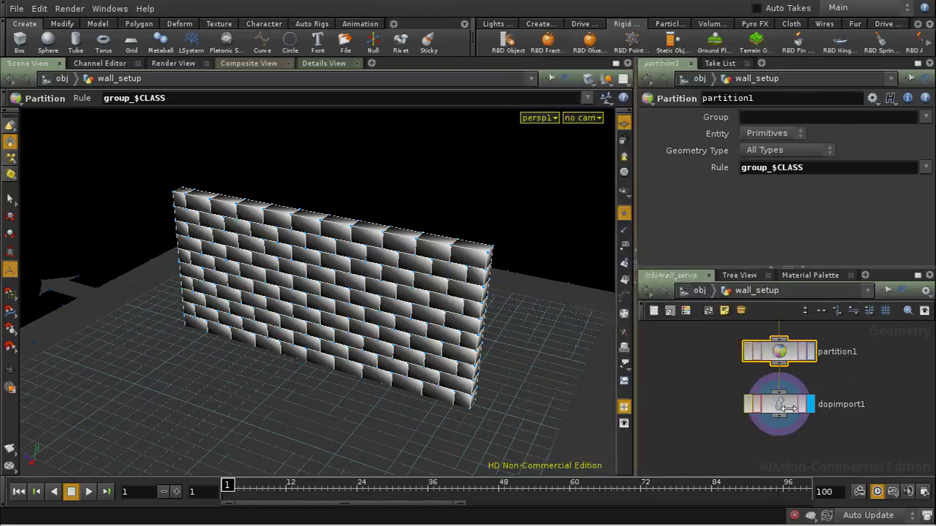
drag(778, 364, 720, 453)
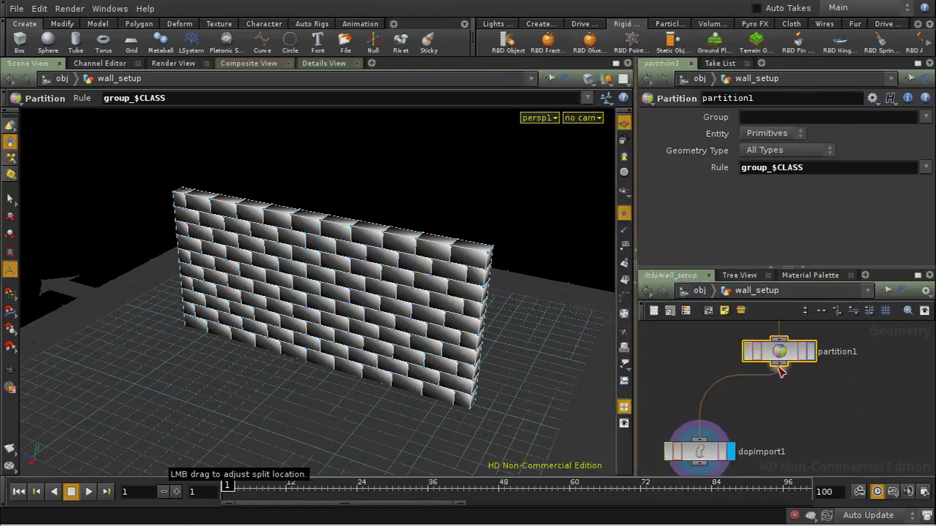
Insert xform4 between partition1 and dopimport1, scaling the wall to 0.5 0.5 0.5.
key(Tab)
text(Transform)
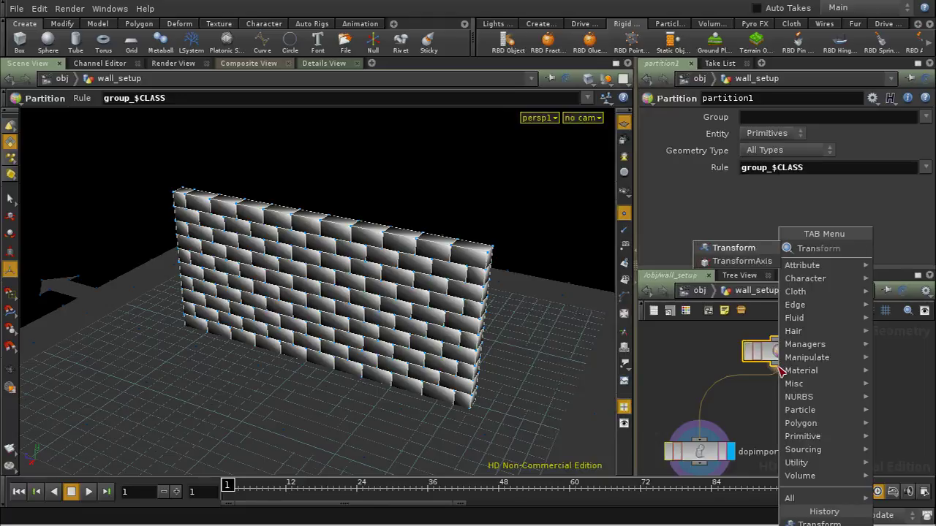
click(735, 248)
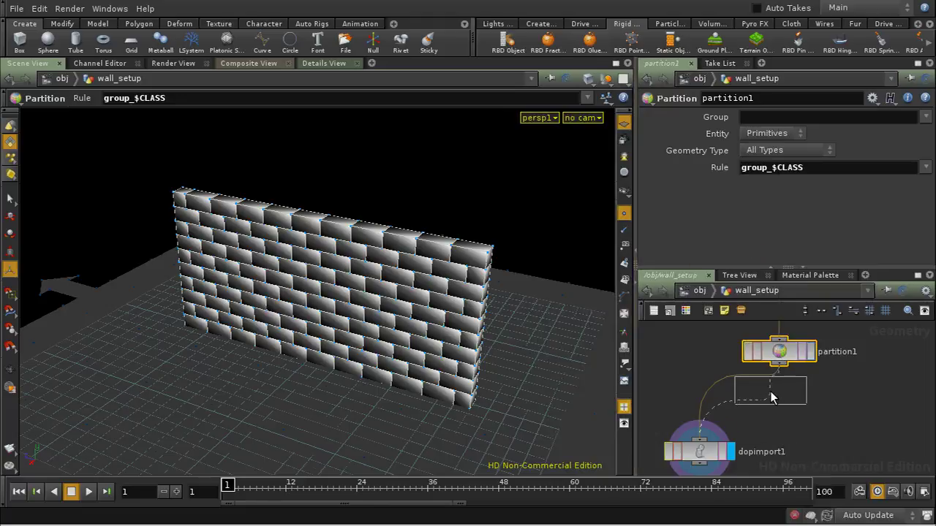
click(770, 391)
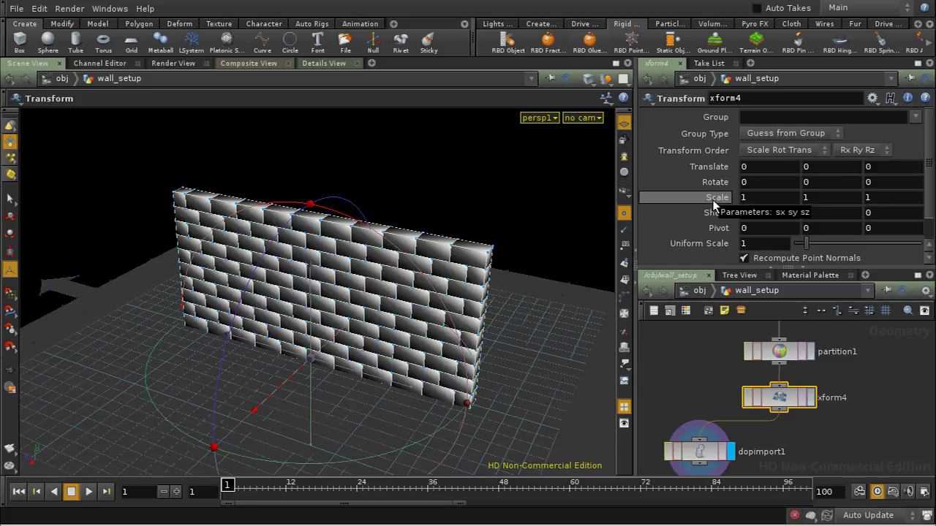
middle_drag(712, 200, 669, 201)
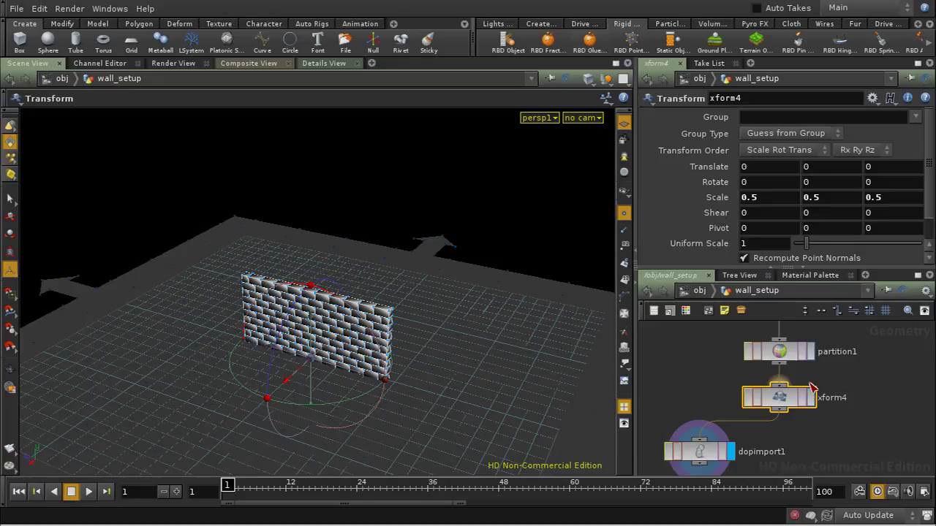
middle_drag(791, 432, 799, 406)
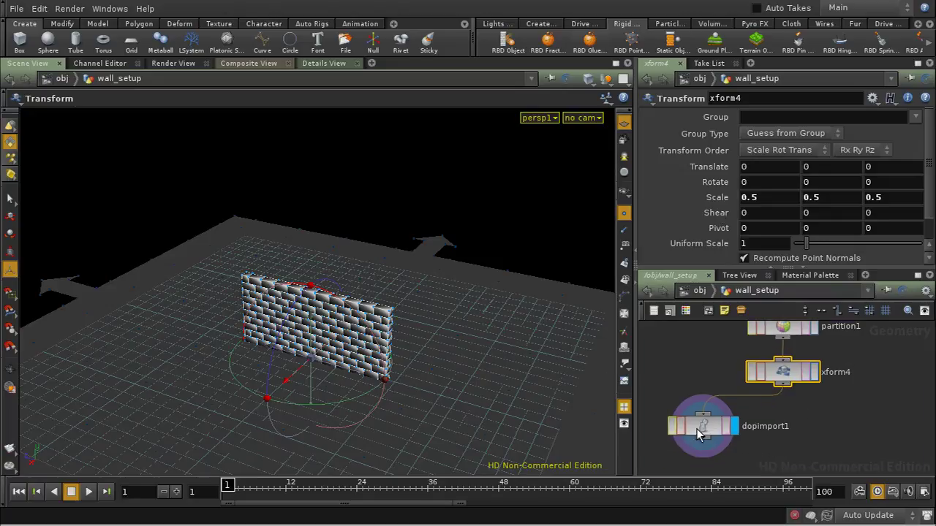
drag(696, 428, 781, 432)
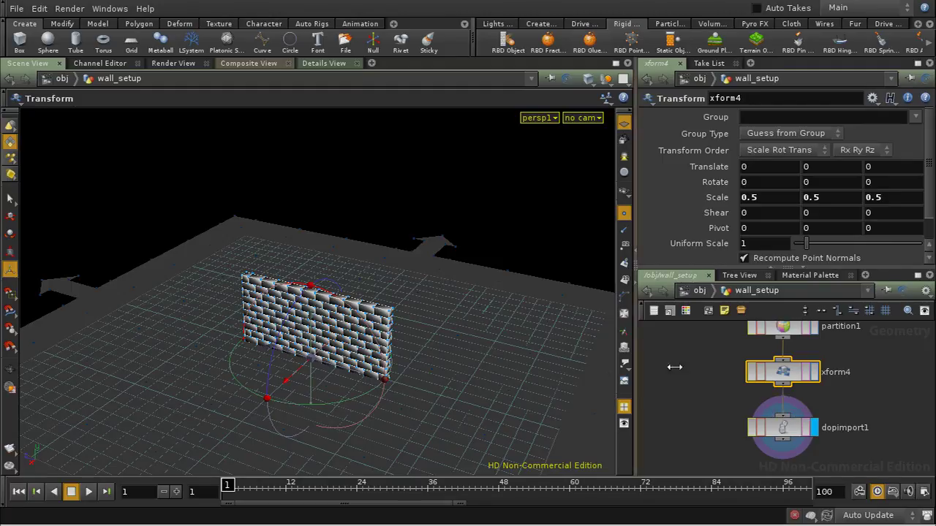
key(Escape)
drag(469, 331, 429, 302)
scroll(470, 337, up, 3)
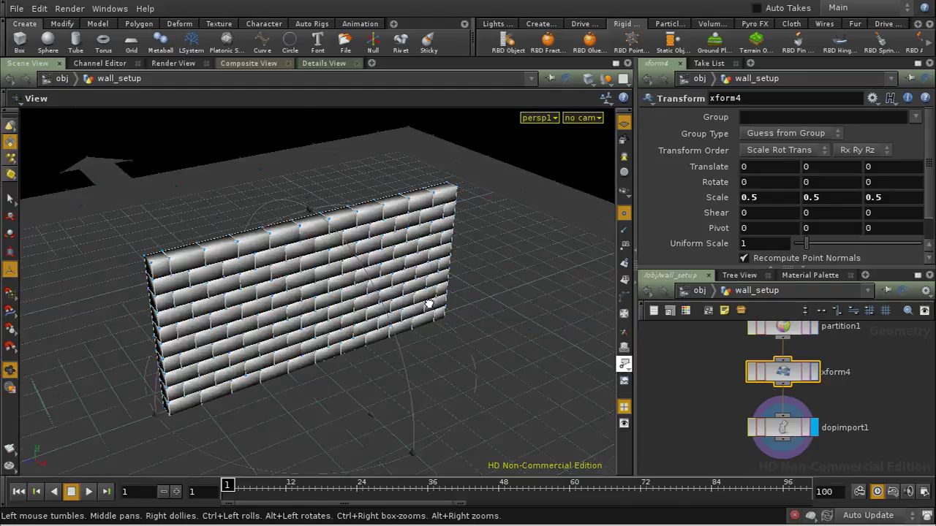
Move back to the object level and enter the AutoDopNetwork dynamics nodes.
click(698, 290)
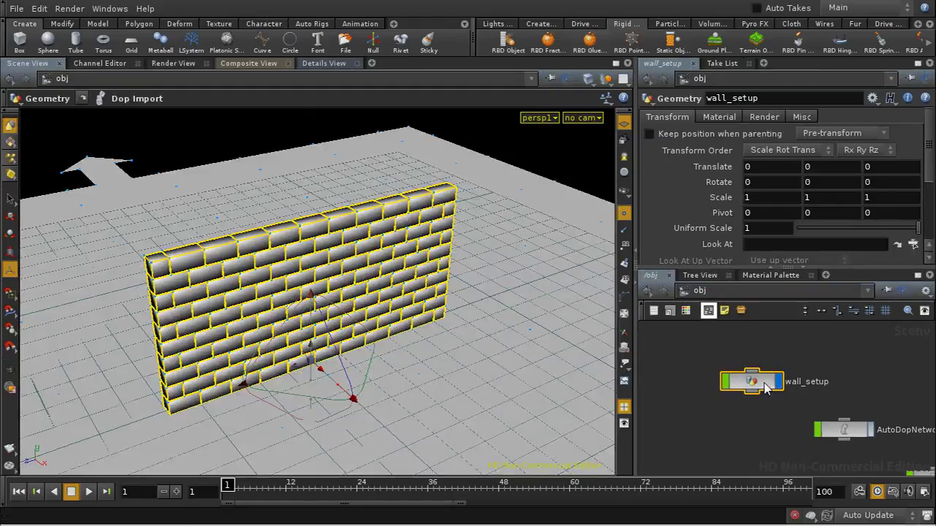
double_click(764, 383)
click(703, 292)
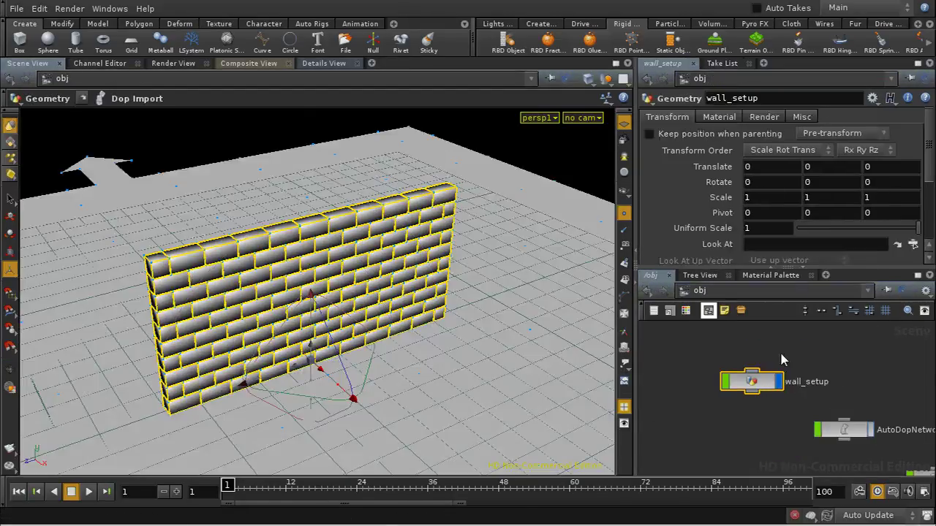
double_click(844, 430)
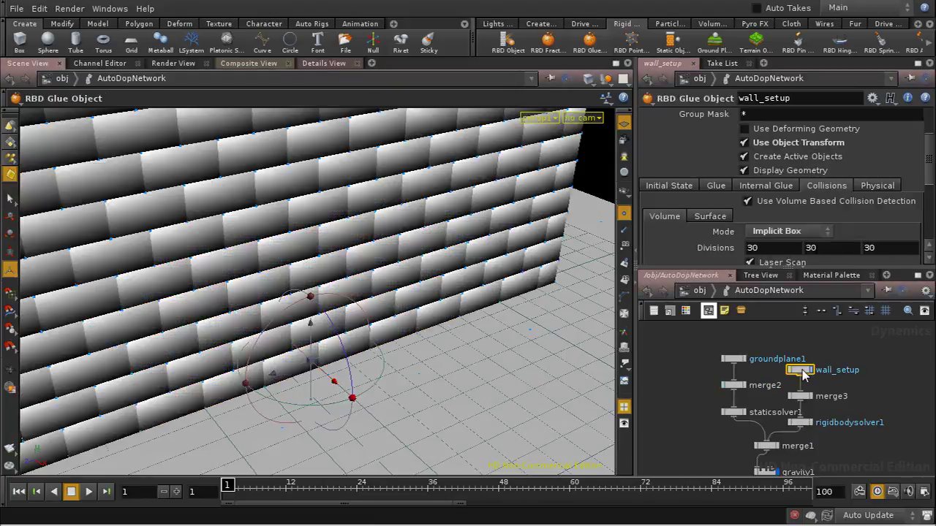
Set the wall_setup glue object's Density to 1800 and return to /obj.
click(877, 186)
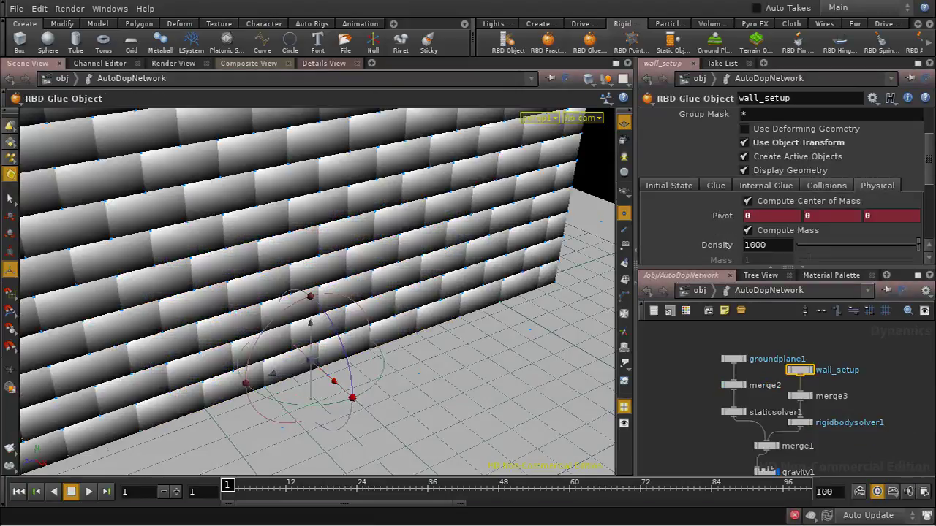
drag(927, 153, 925, 184)
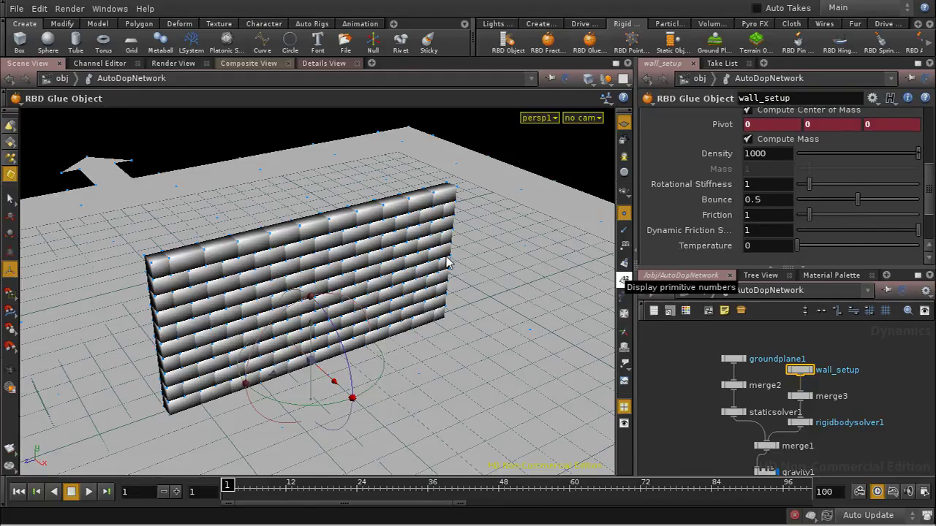
click(767, 152)
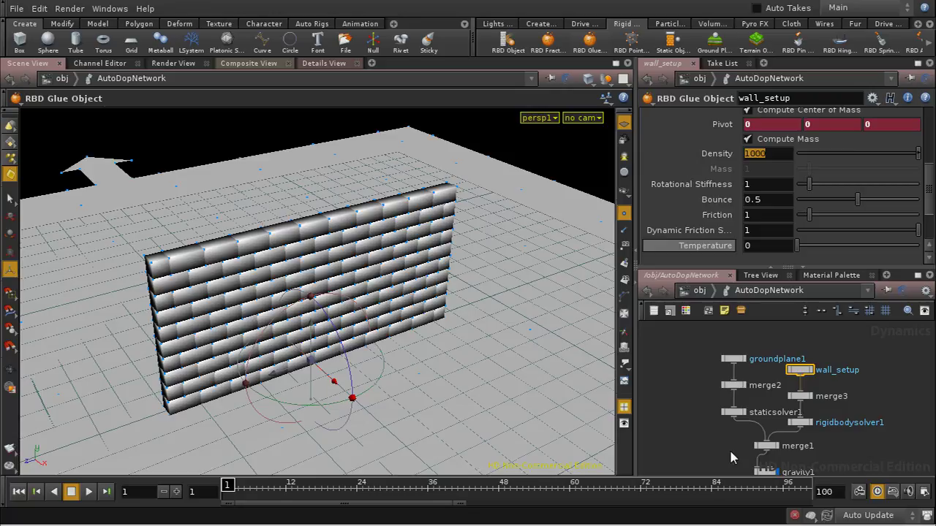
text(1)
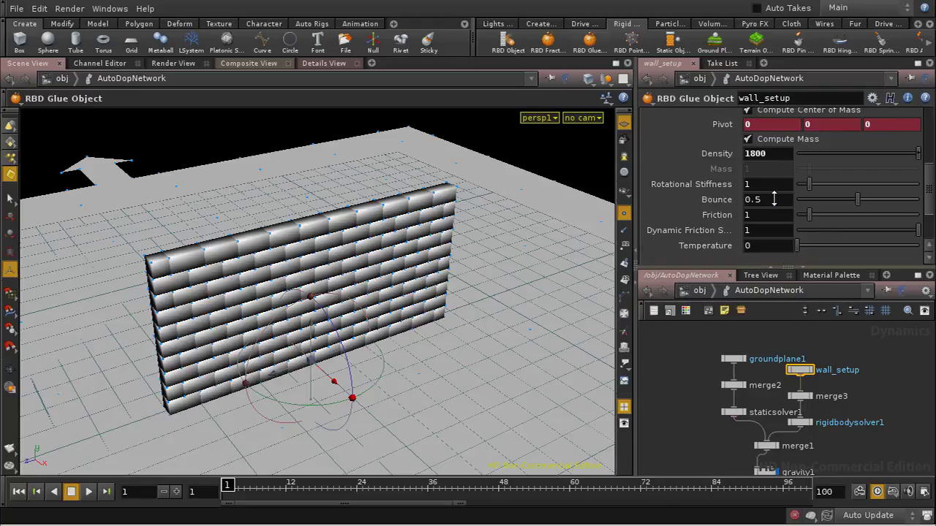
key(u)
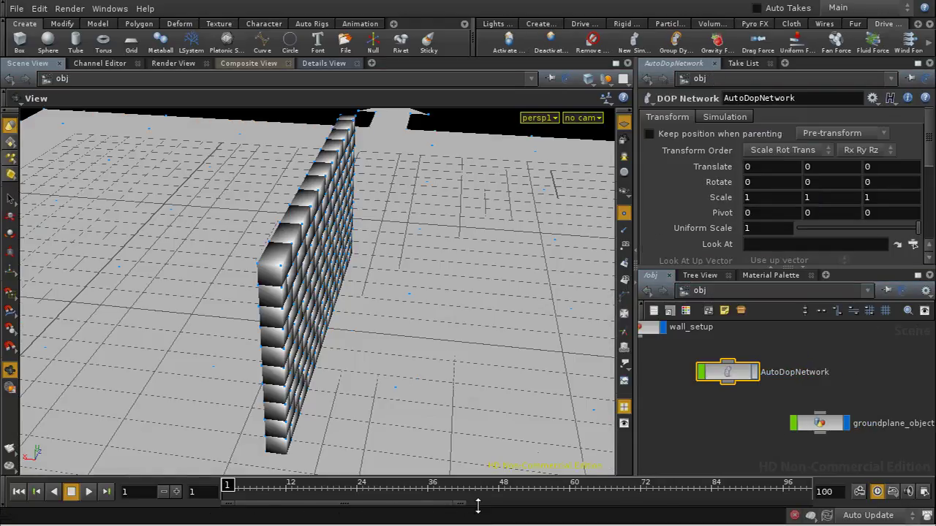
Place a new sphere object next to the wall and go inside it to its sphere geometry.
click(48, 40)
click(322, 331)
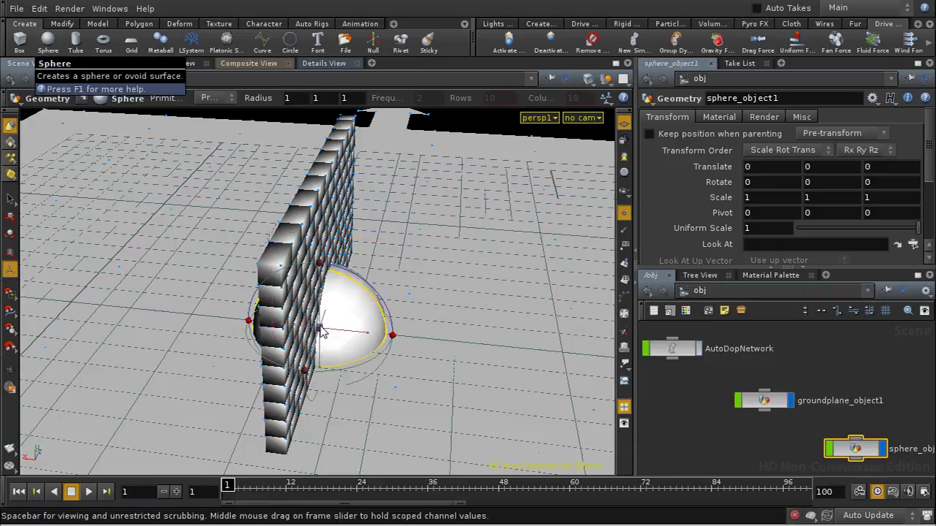
drag(841, 446, 782, 428)
double_click(783, 428)
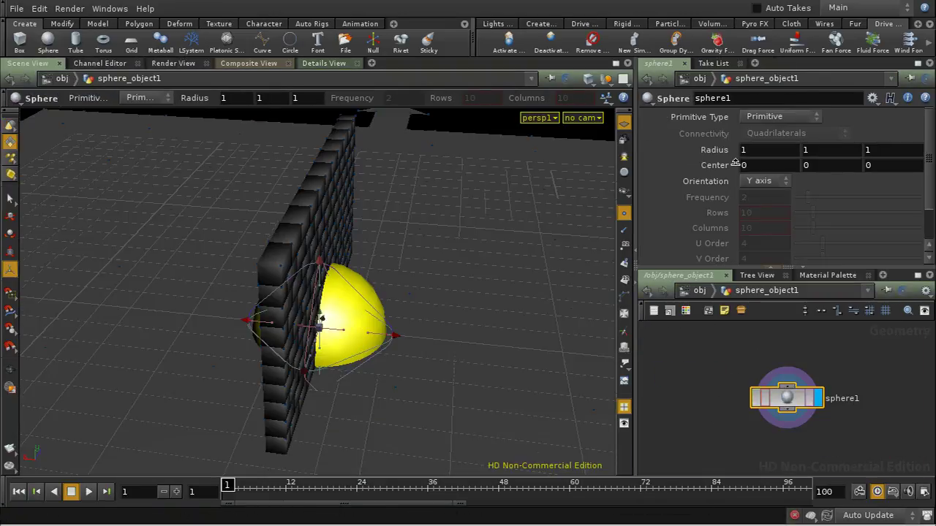
Set the sphere's radius to 0.4 and its primitive type to Polygon Mesh.
right_click(712, 150)
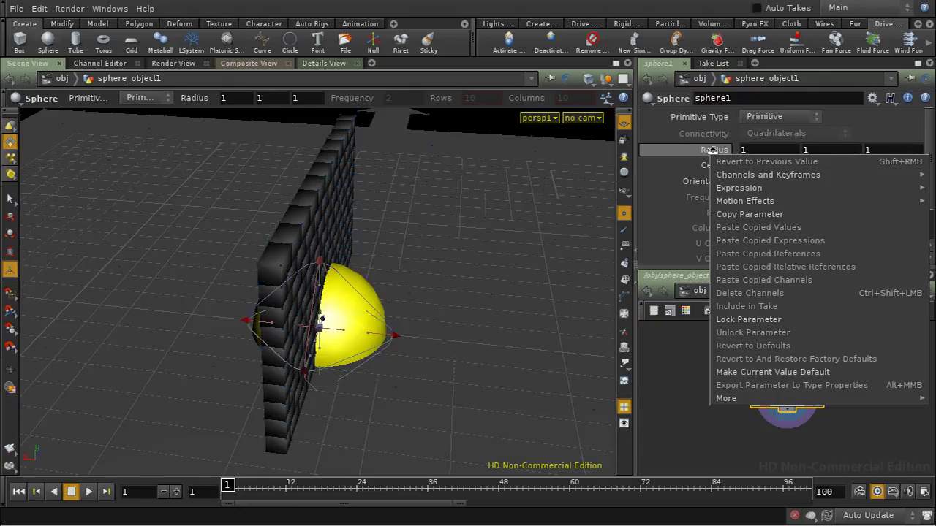
middle_click(708, 149)
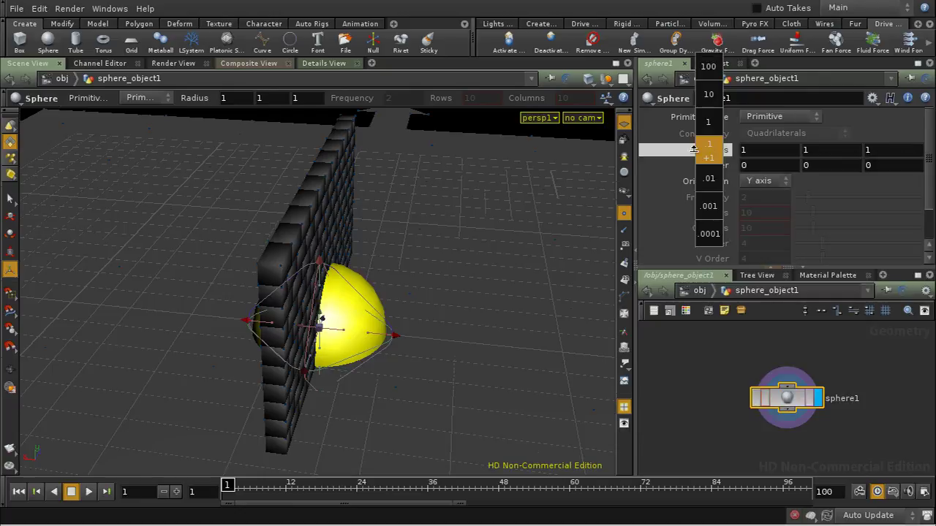
middle_drag(693, 149, 661, 148)
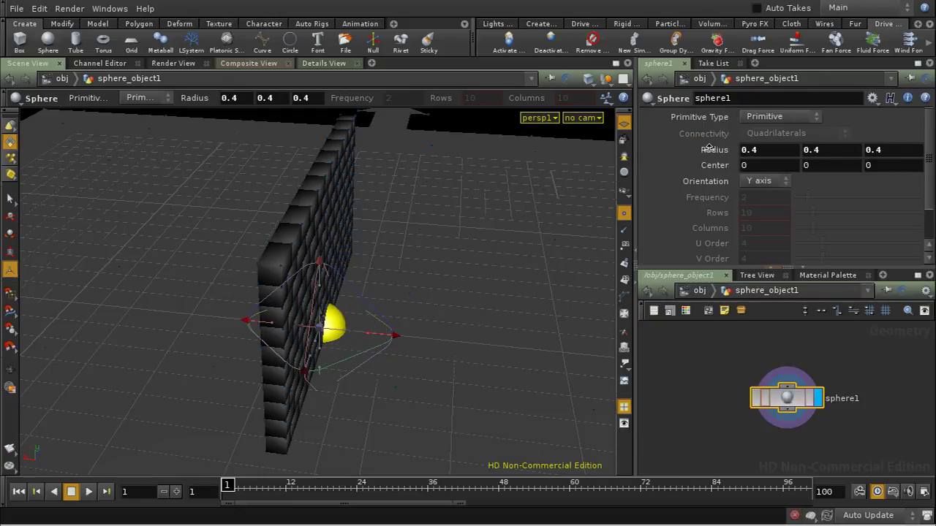
click(804, 117)
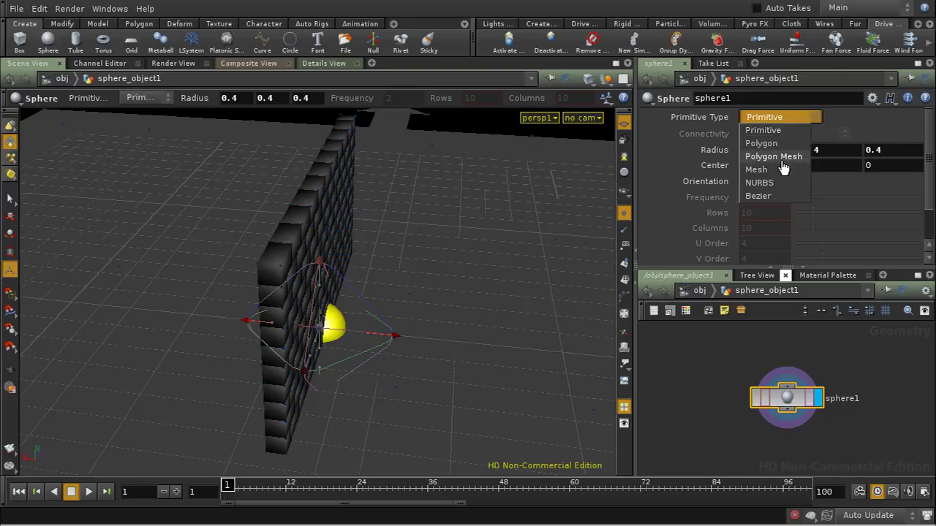
click(782, 160)
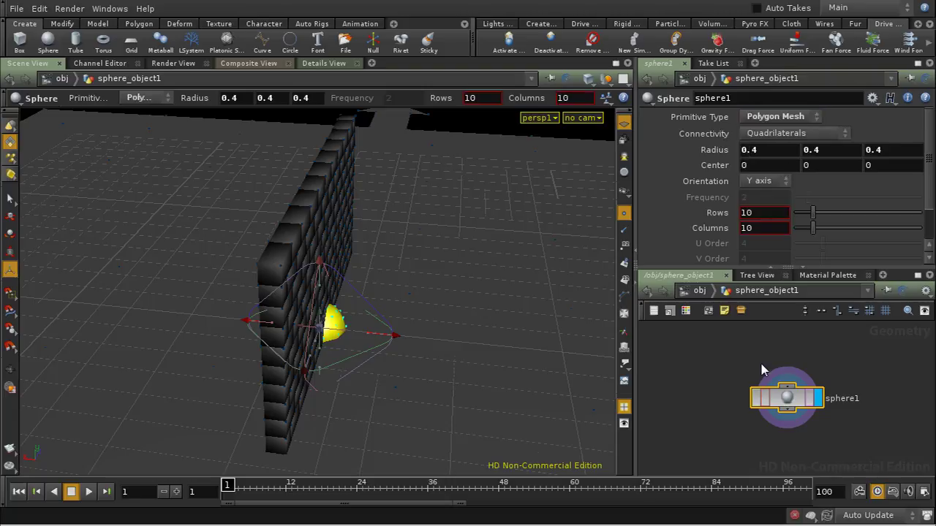
key(u)
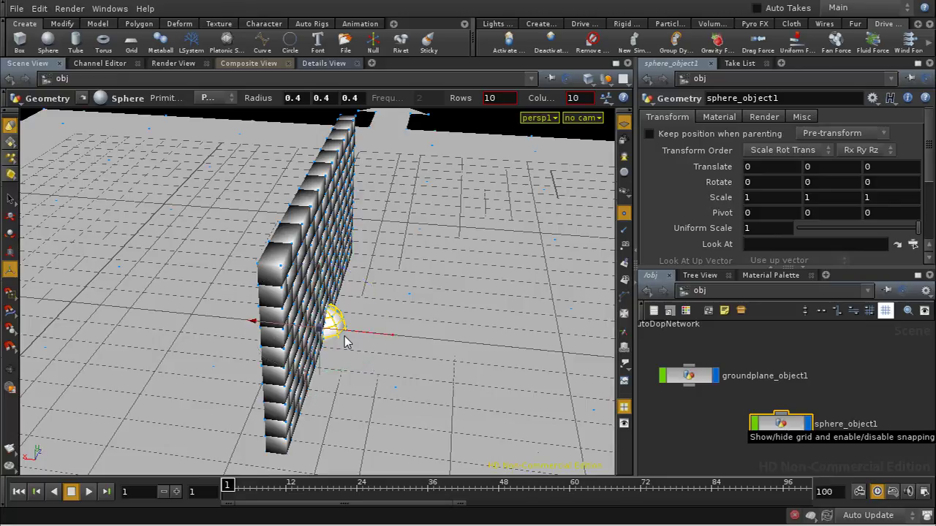
Move the sphere beside the wall to X -1.77488 and Y 1.79004.
drag(346, 336, 461, 345)
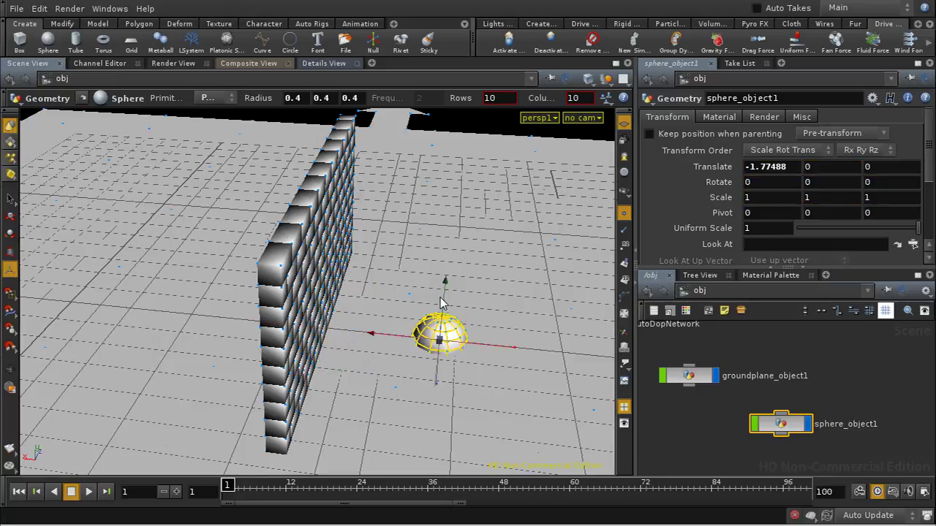
drag(441, 302, 427, 272)
key(Escape)
key(Return)
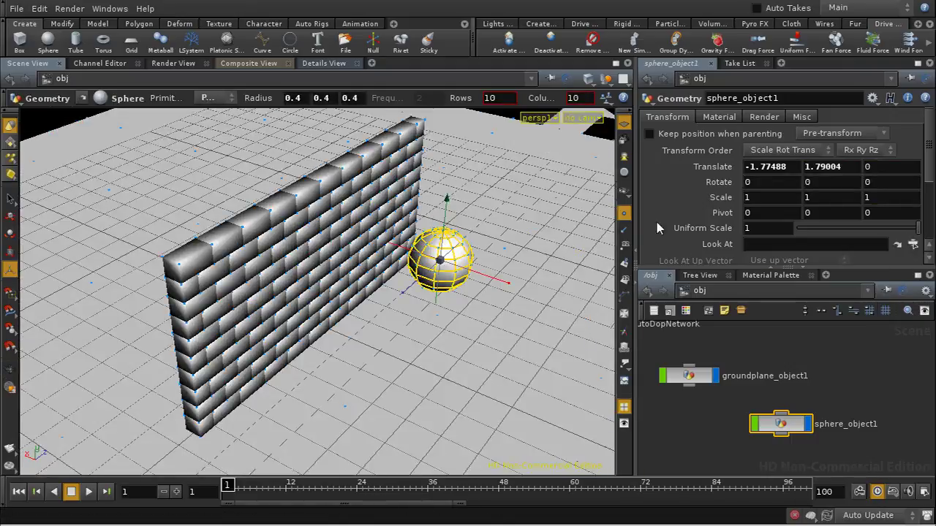
click(635, 26)
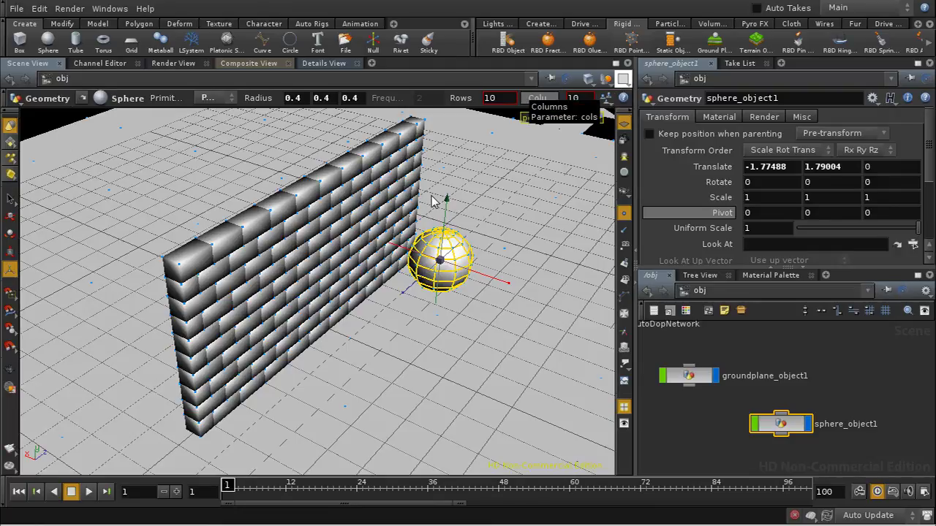
Turn the sphere into an RBD object and place its node beside merge3 in the AutoDopNetwork.
click(509, 43)
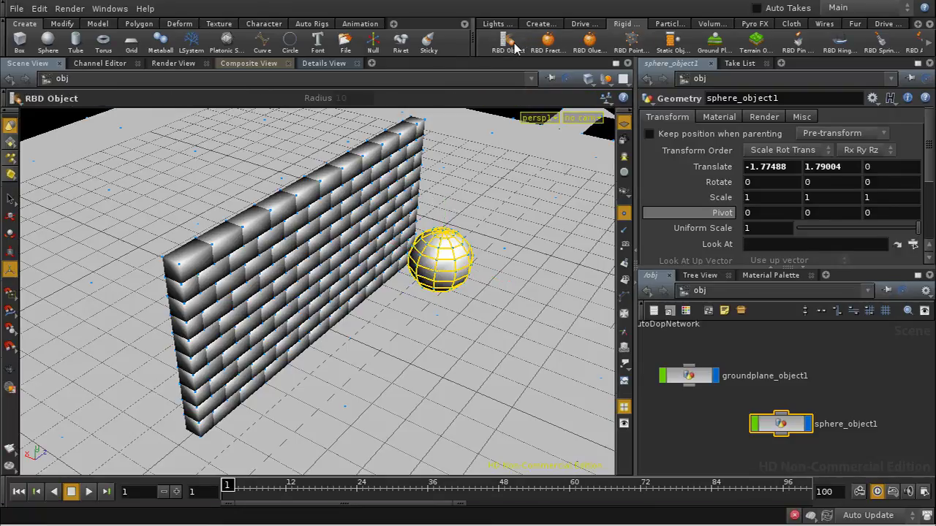
key(Return)
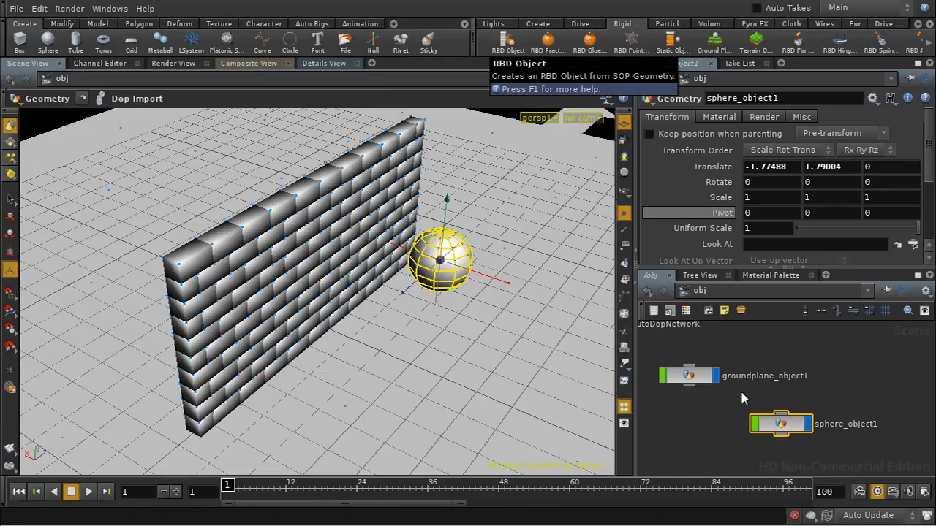
middle_drag(766, 353, 833, 383)
double_click(665, 361)
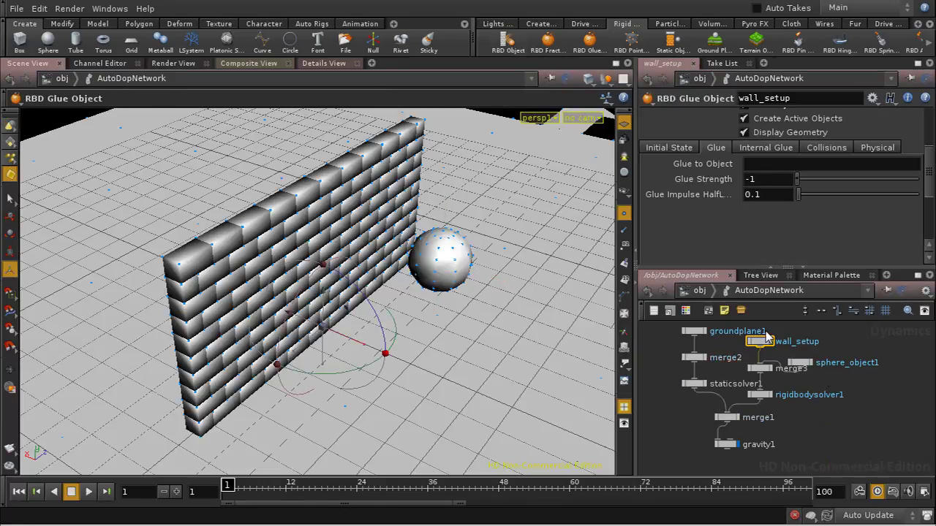
scroll(833, 388, up, 5)
scroll(800, 387, down, 5)
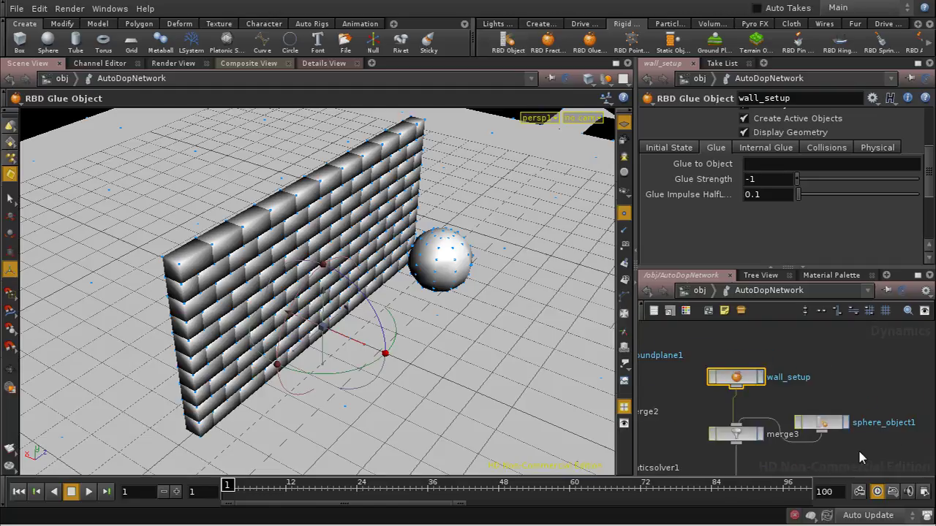
drag(831, 425, 845, 412)
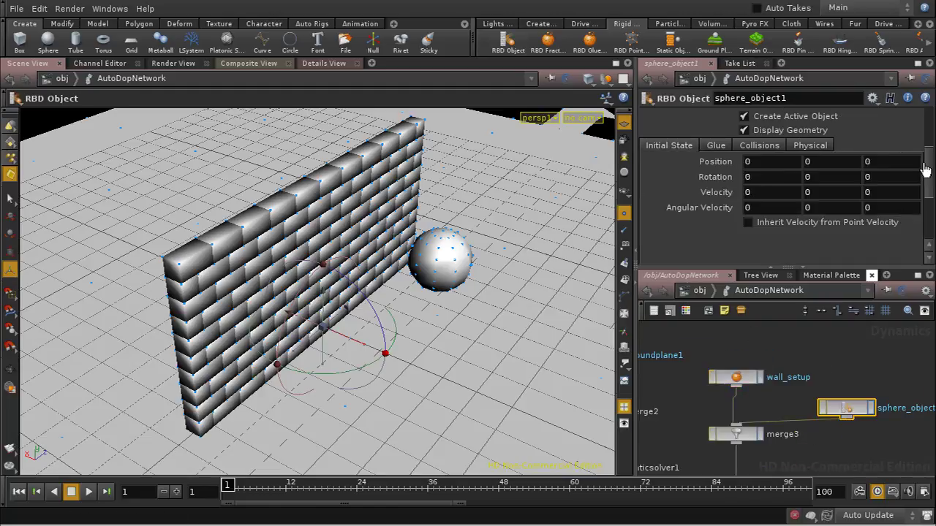
Give the sphere Implicit Sphere collisions, density 7800 and an initial X velocity of 20.
click(771, 149)
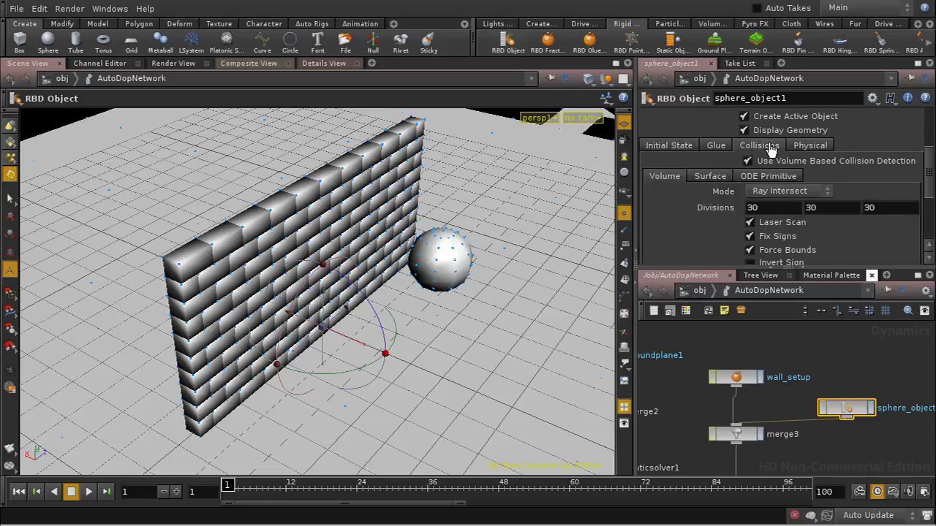
click(762, 193)
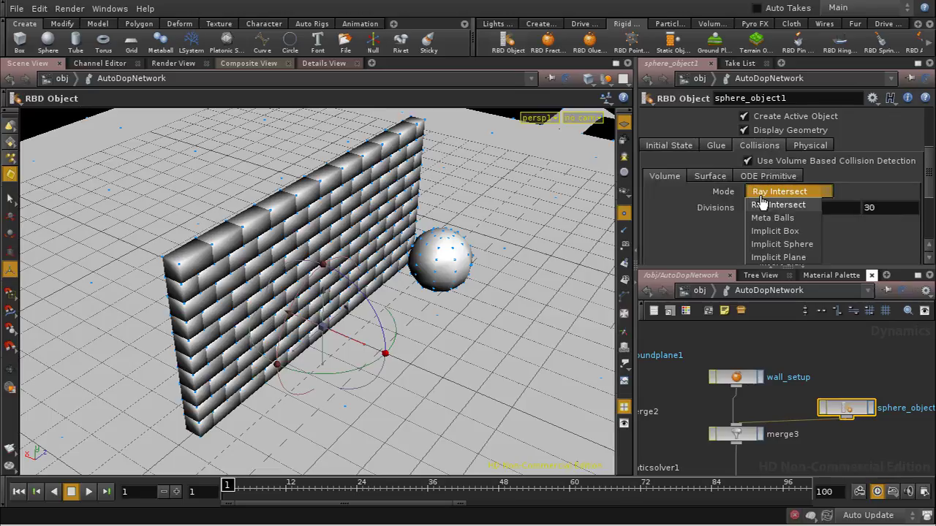
click(763, 246)
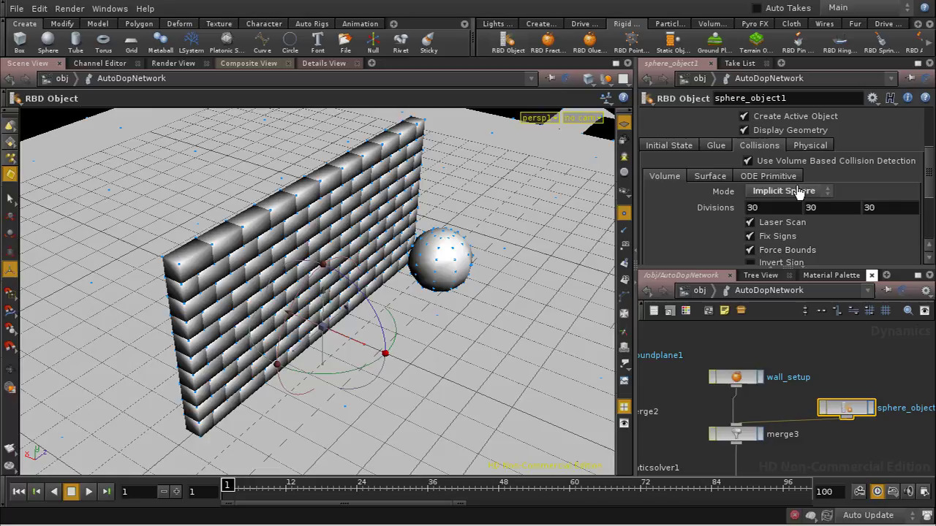
click(809, 149)
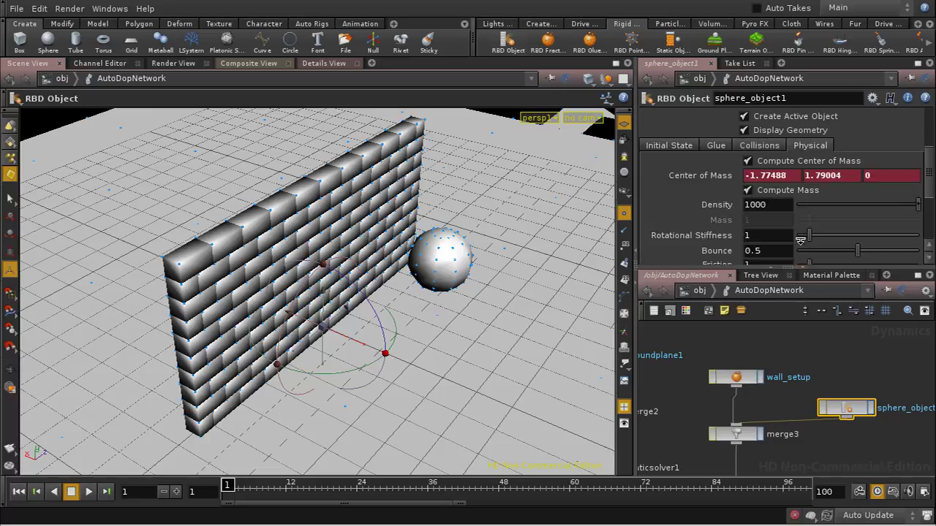
click(769, 206)
text(78)
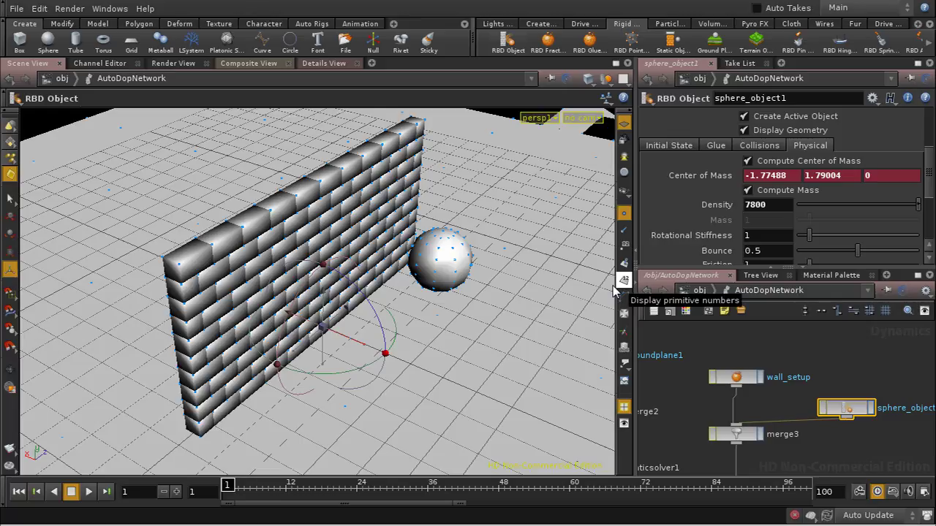
click(695, 146)
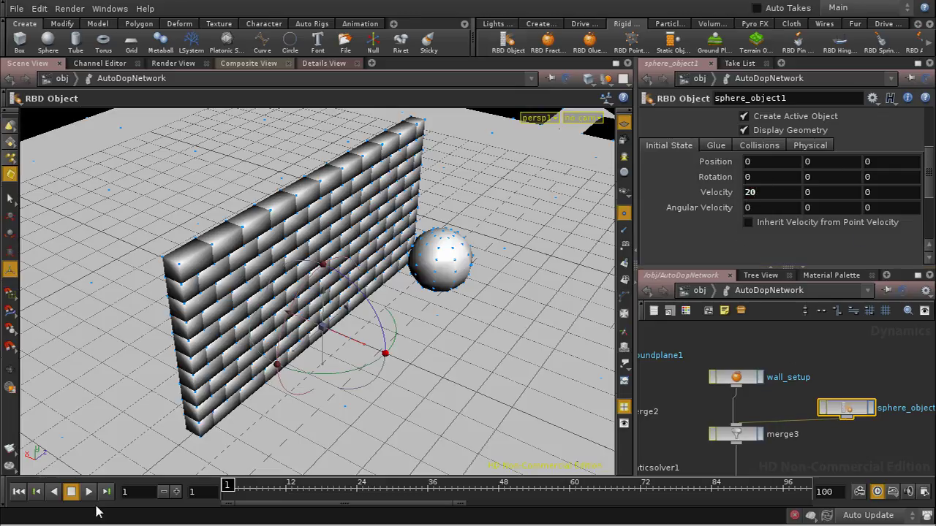
click(10, 448)
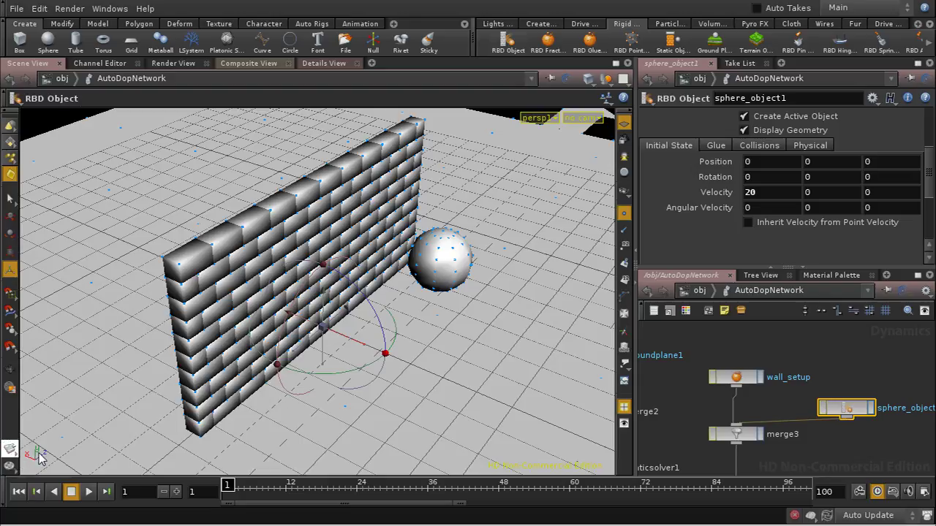
click(10, 448)
Play and stop the simulation, then orbit to view the wall and sphere from above.
click(85, 495)
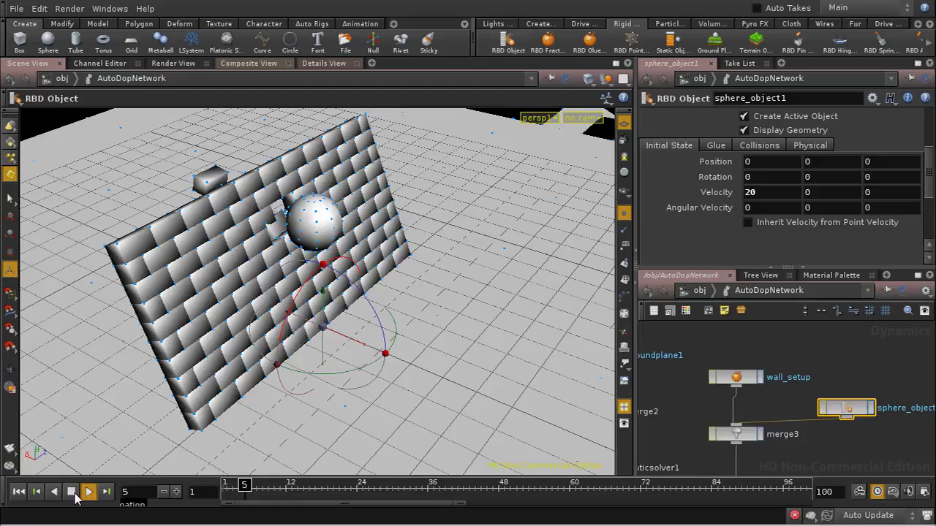
click(74, 495)
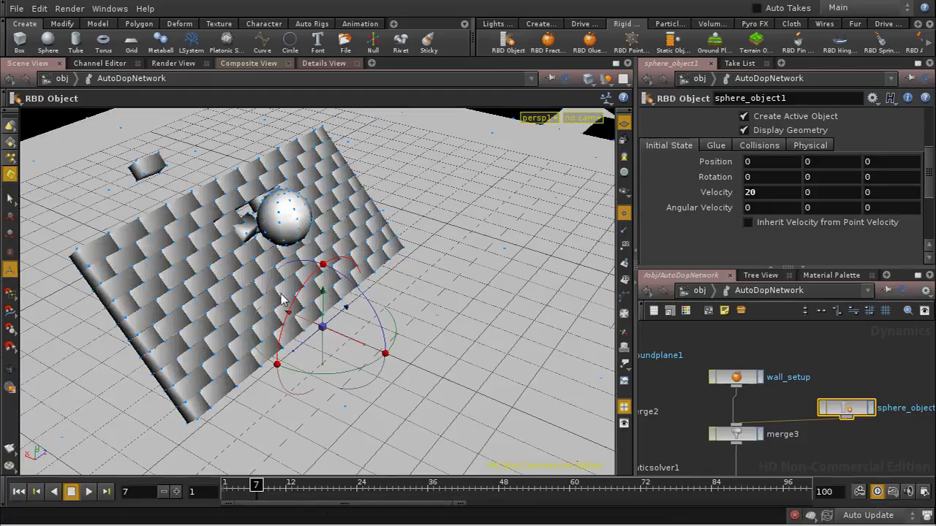
key(Escape)
drag(283, 300, 409, 409)
key(Return)
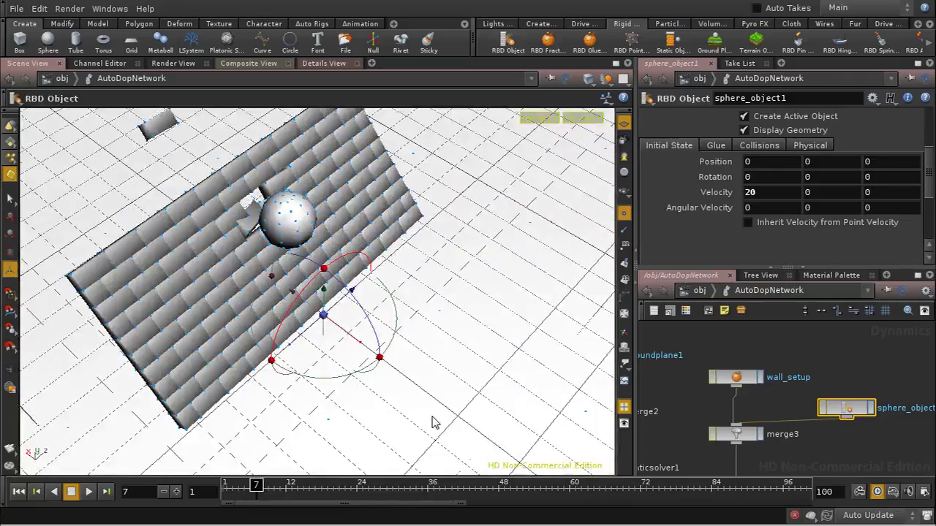
drag(429, 411, 307, 406)
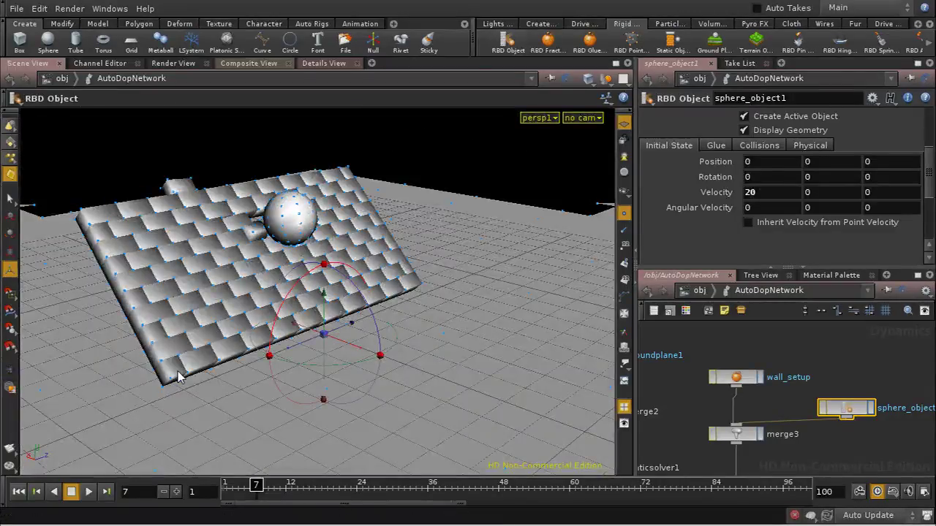
Show wall_setup's Internal Glue settings, where Glue Strength reads 5000.
key(Escape)
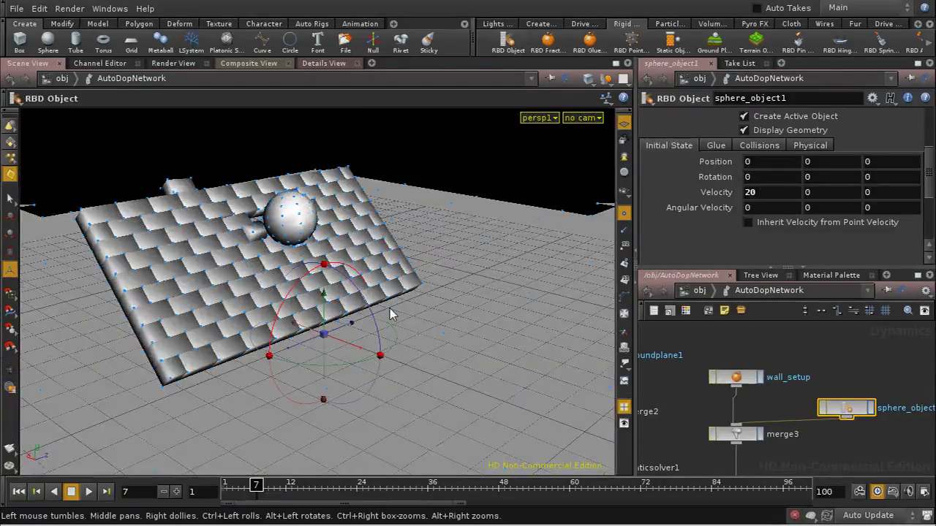
drag(388, 296, 387, 271)
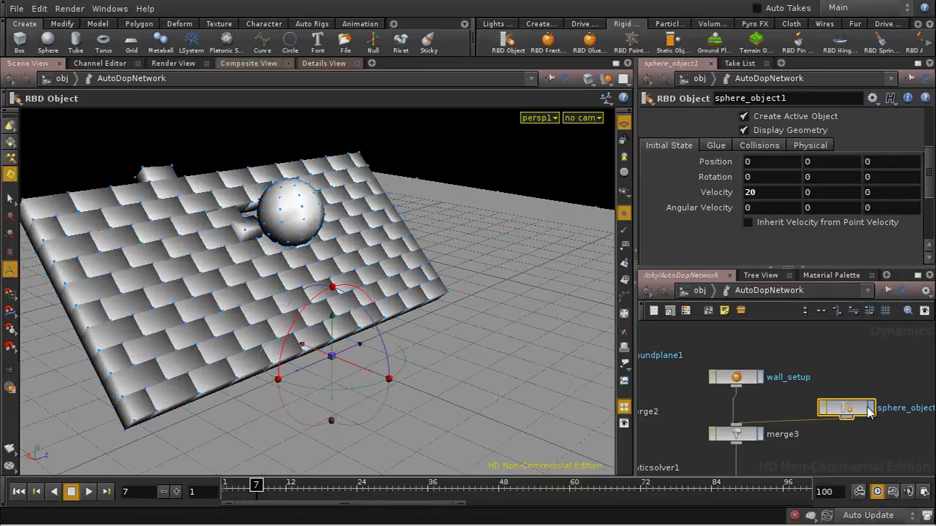
click(755, 377)
click(759, 148)
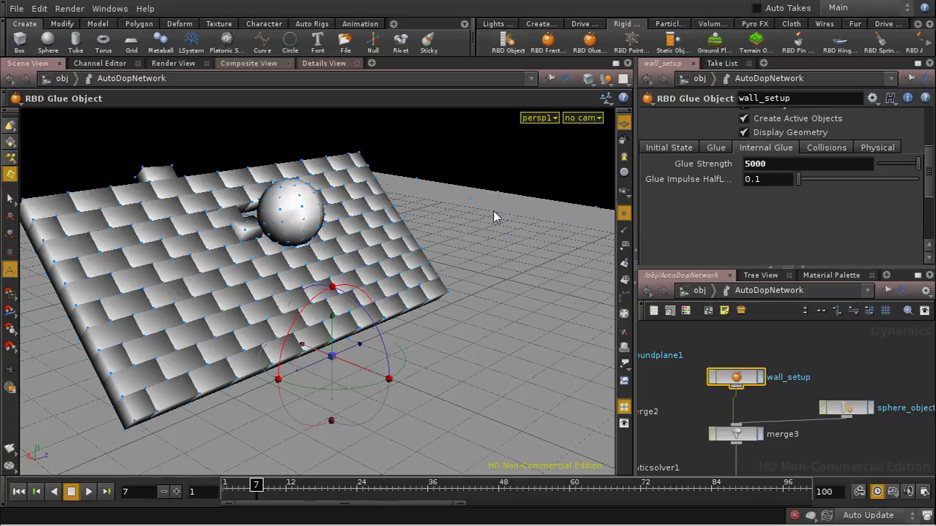
Show rigidbodysolver1's parameters, confirming Add Impact Data is on.
alt+drag(296, 209, 287, 233)
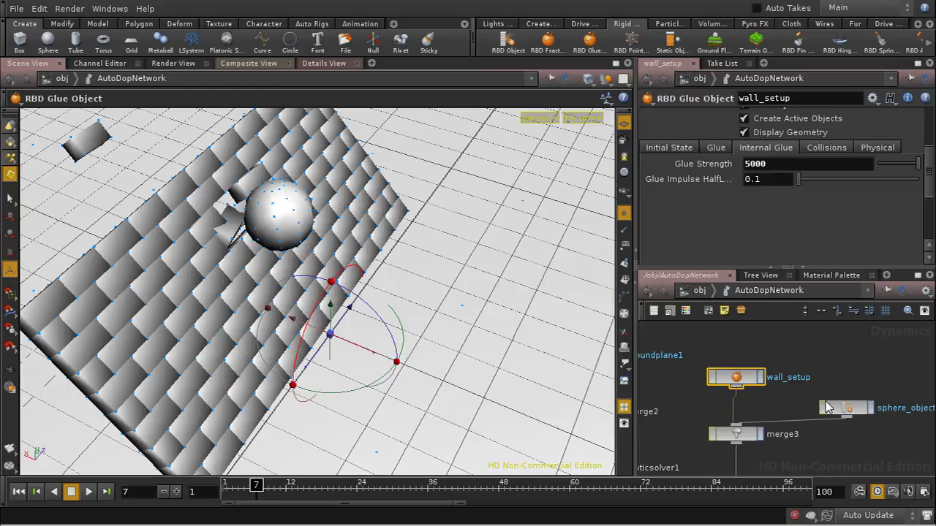
middle_drag(797, 412, 797, 346)
click(750, 426)
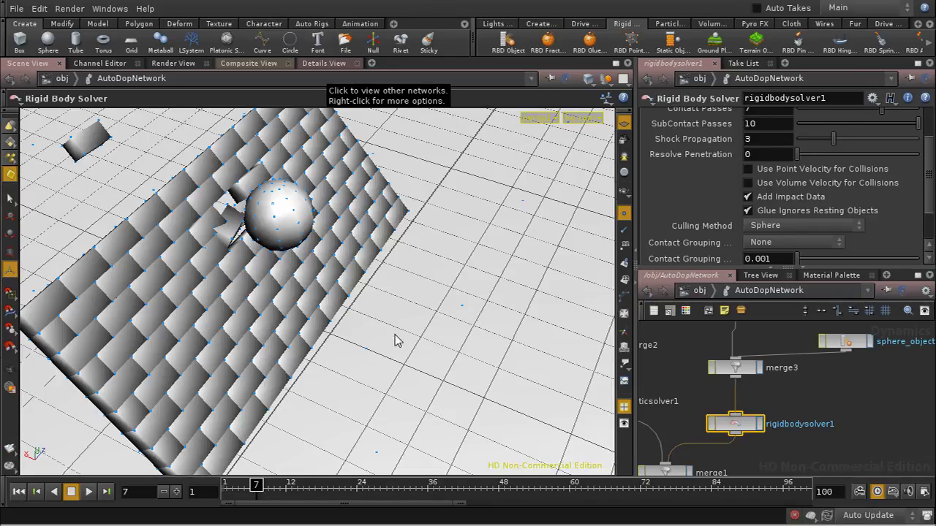
Zoom in on the sphere's impact point and turn on Object names labels for the wall pieces.
key(space)
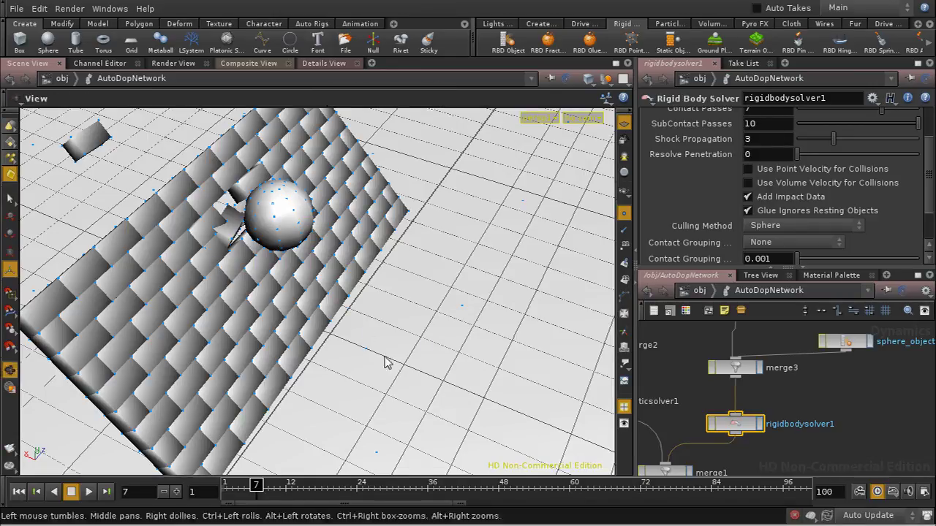
scroll(384, 361, up, 5)
middle_drag(261, 183, 543, 356)
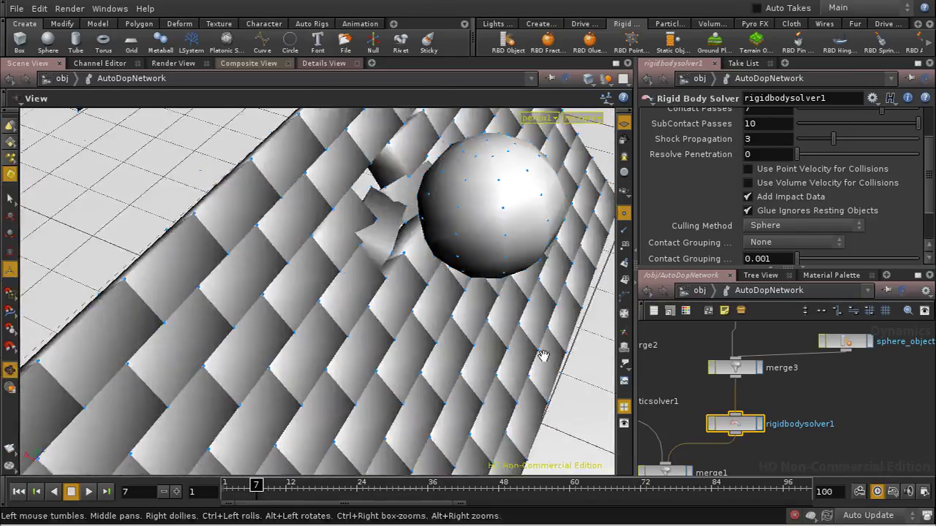
drag(543, 356, 530, 291)
key(Escape)
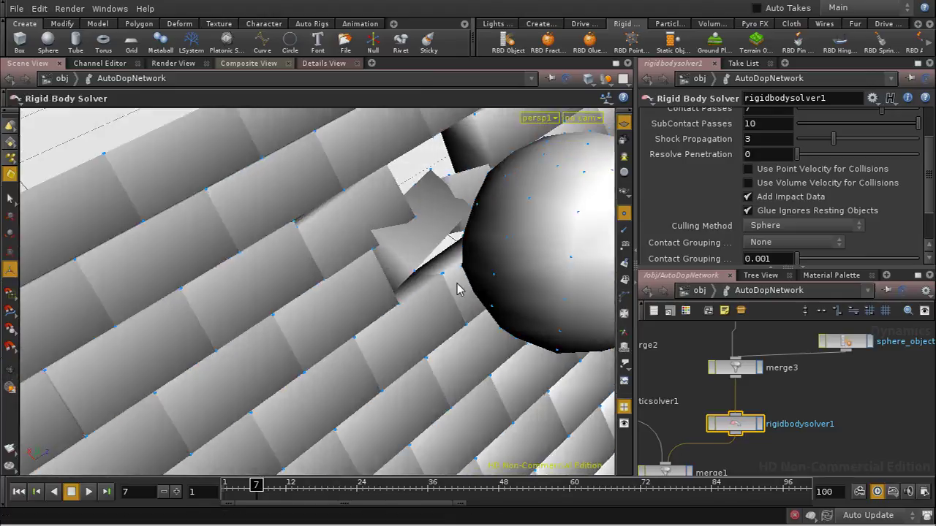
key(d)
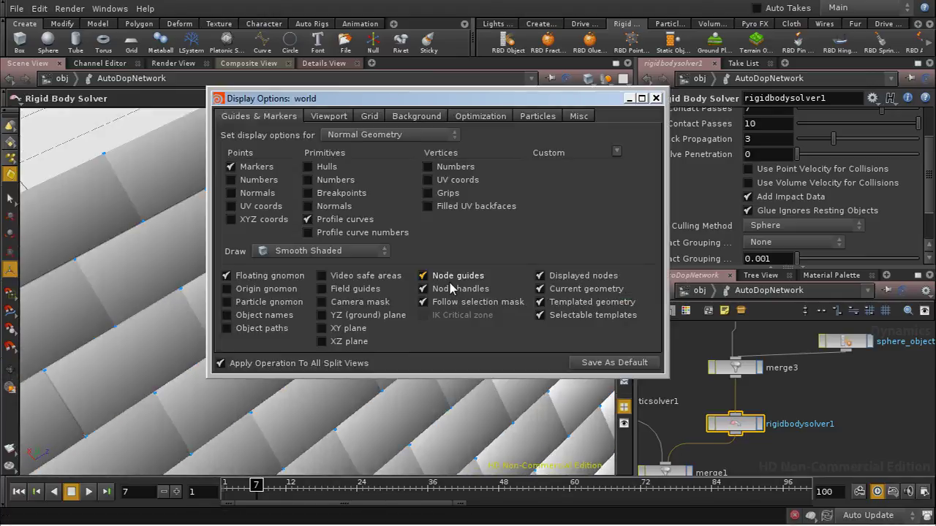
click(246, 320)
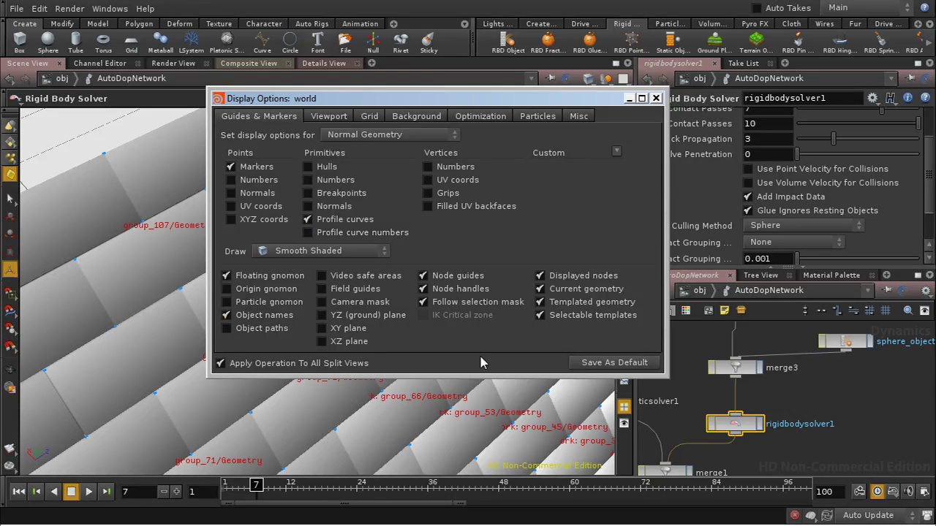
click(656, 99)
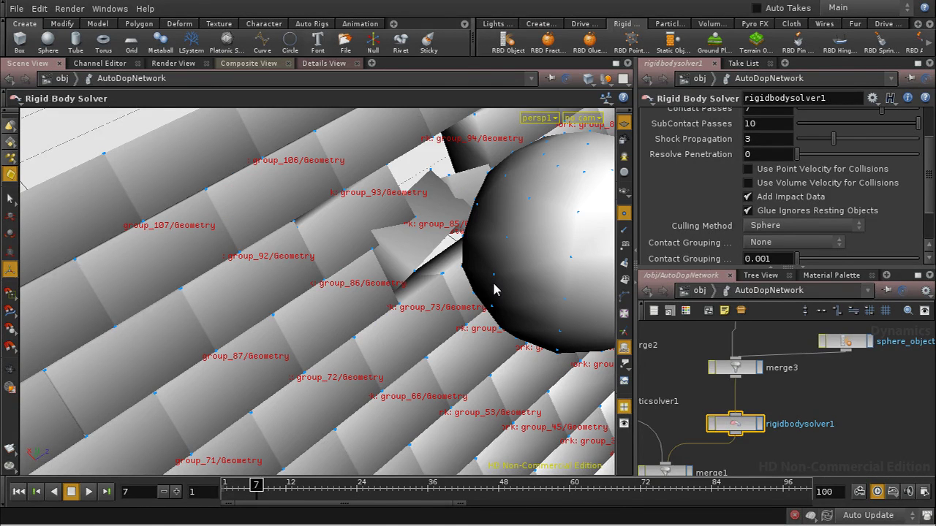
Switch to wireframe, inspect the labelled pieces, then turn Object names off again.
key(w)
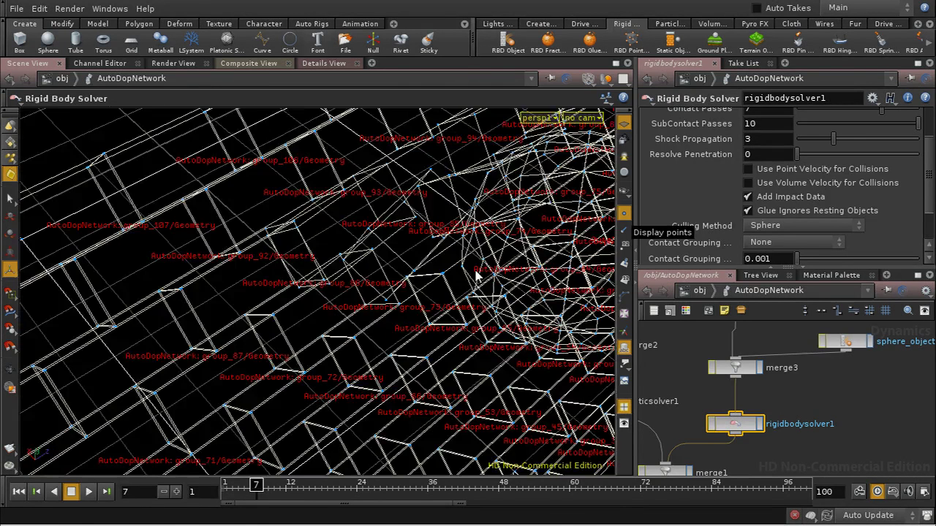
key(Escape)
right_drag(476, 261, 465, 74)
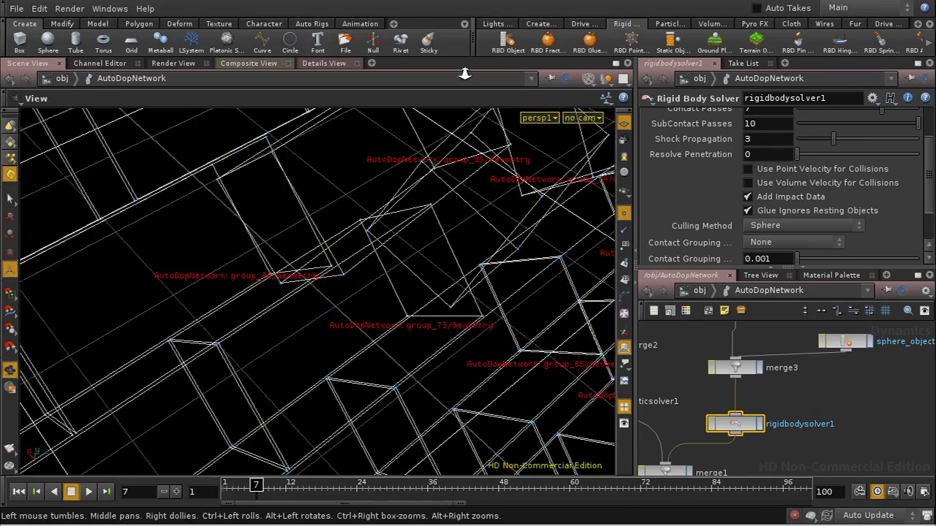
middle_drag(497, 246, 355, 316)
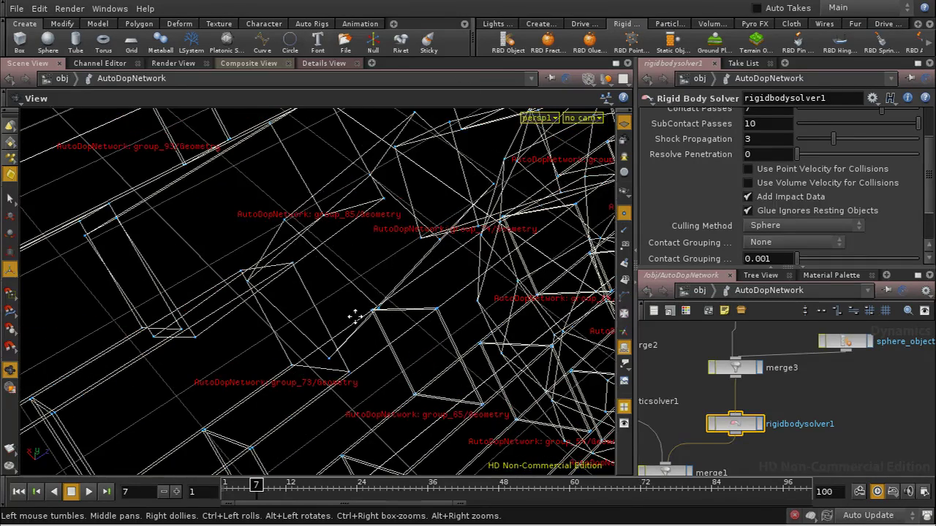
drag(482, 303, 495, 257)
key(Return)
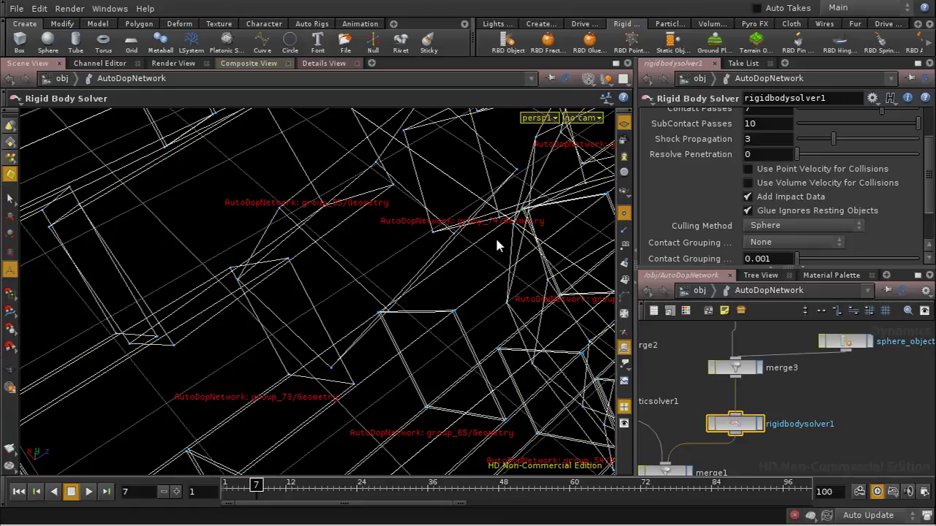
key(d)
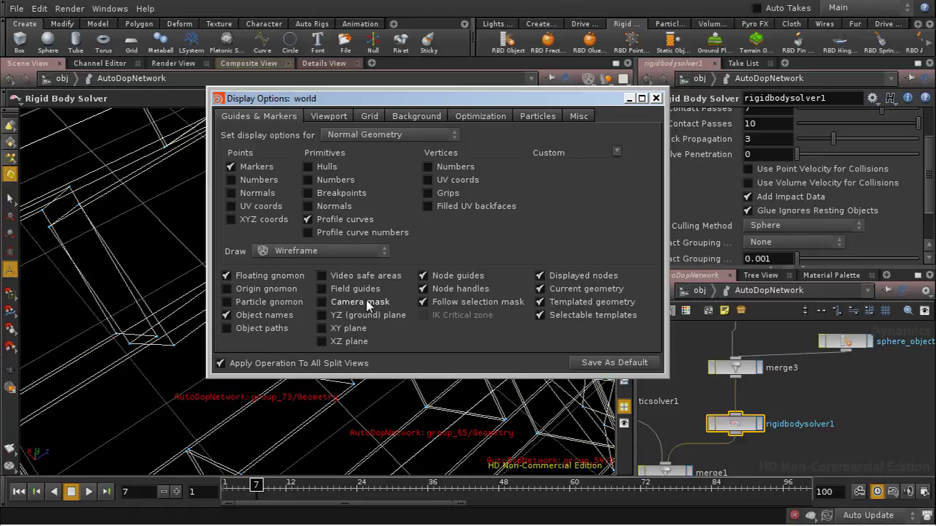
click(272, 316)
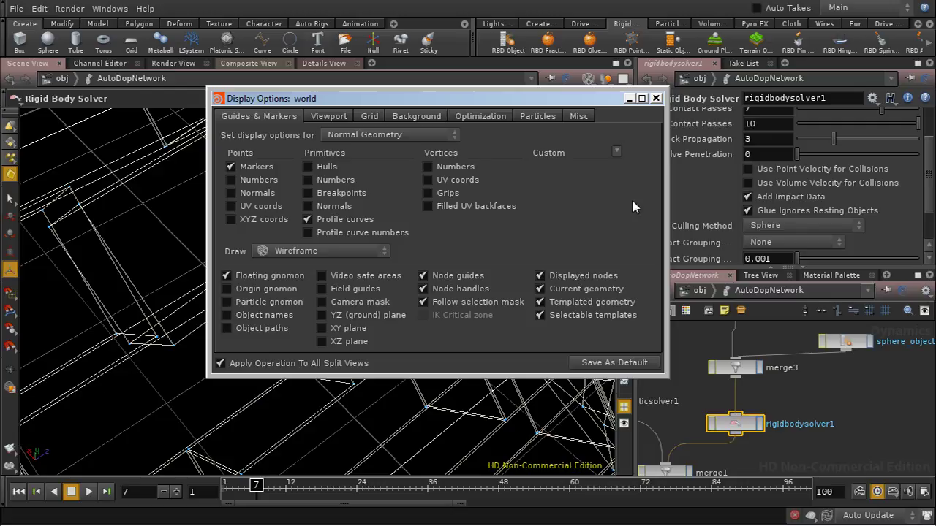
click(655, 99)
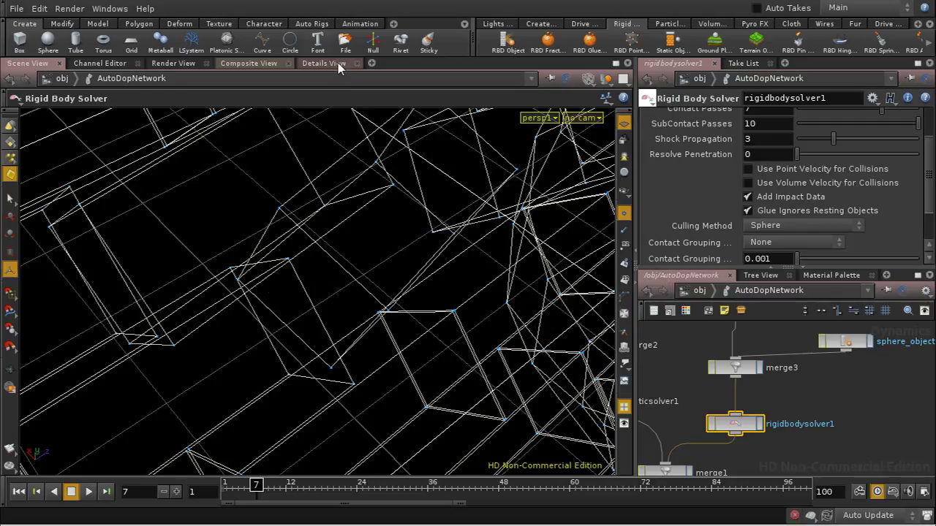
In the Details View, collapse group_25 and expand wall piece group_74 to its Impacts data.
click(338, 63)
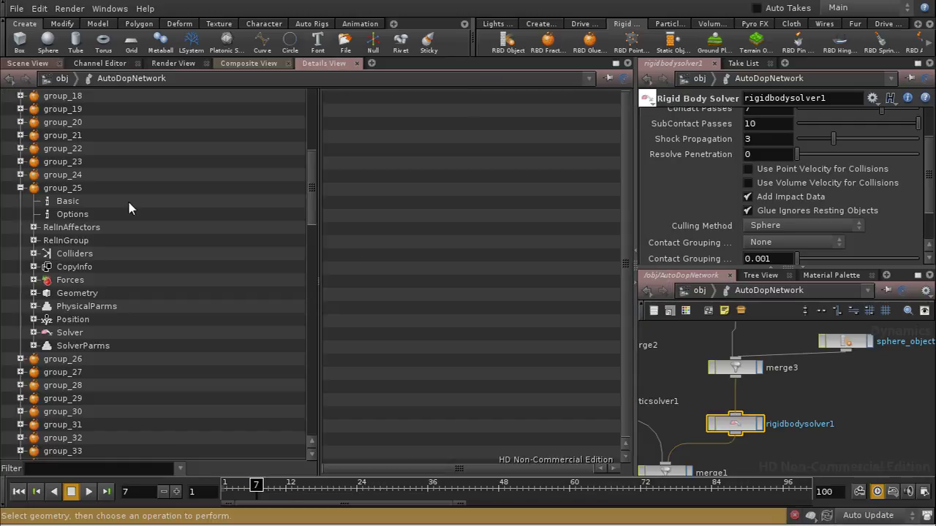
click(19, 188)
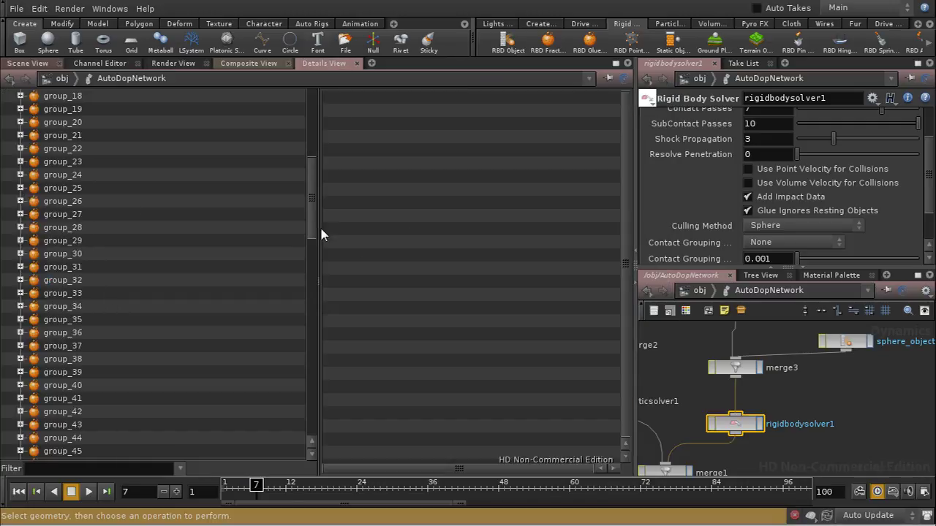
drag(313, 228, 303, 307)
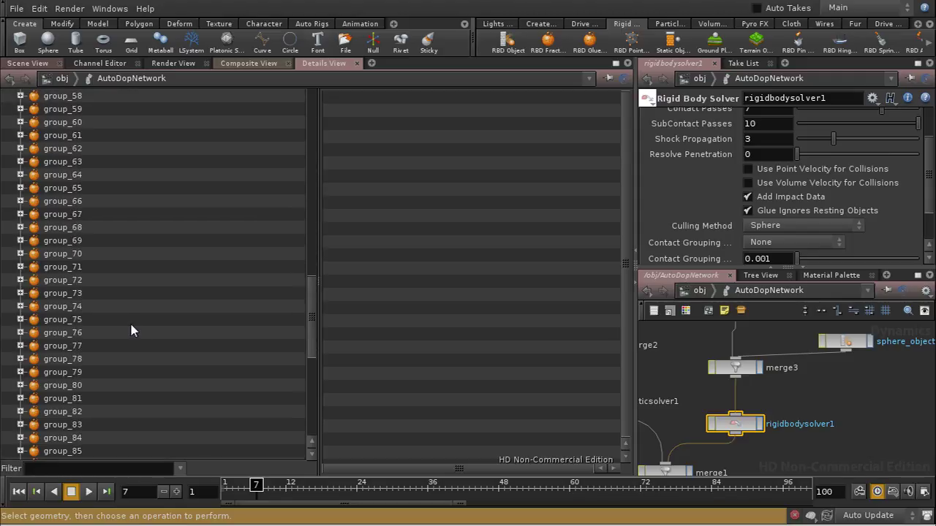
click(52, 310)
click(20, 306)
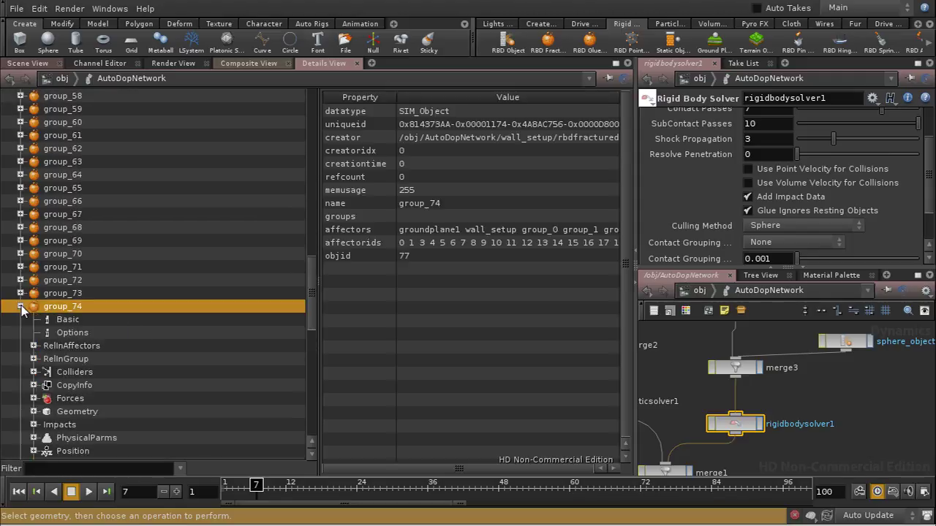
click(60, 425)
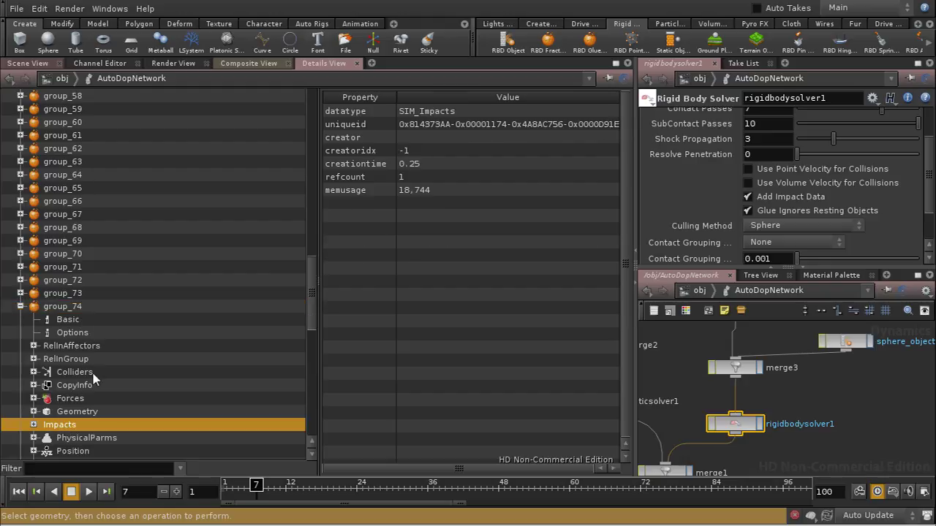
Show group_74's impact records table and widen the normal and impulse columns.
drag(311, 281, 307, 315)
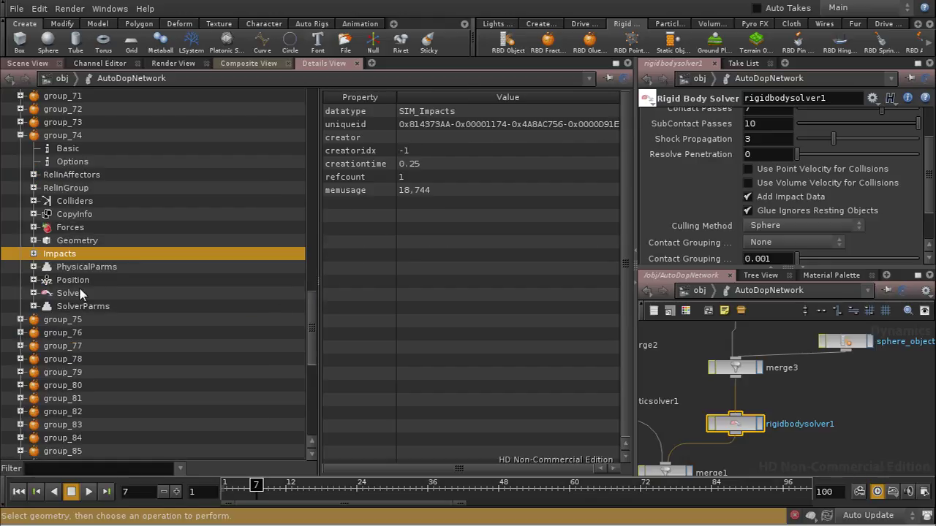
click(34, 254)
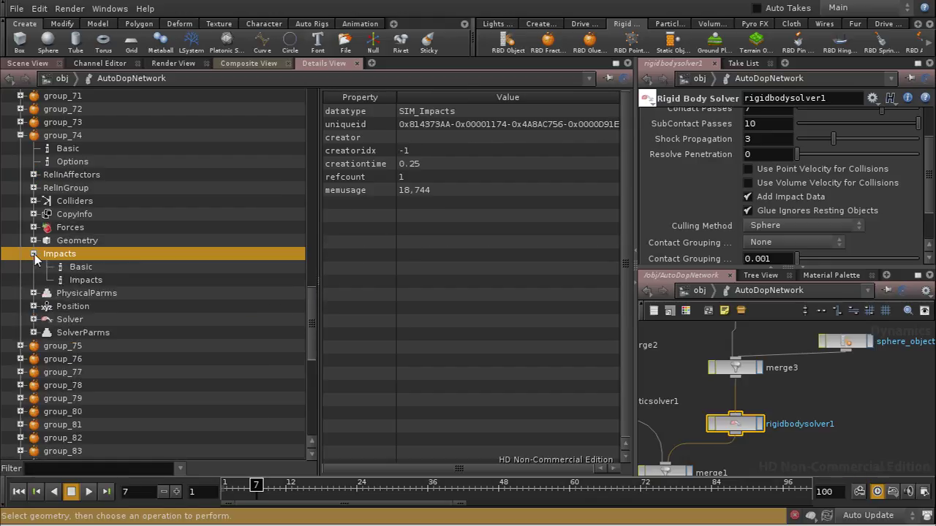
click(84, 281)
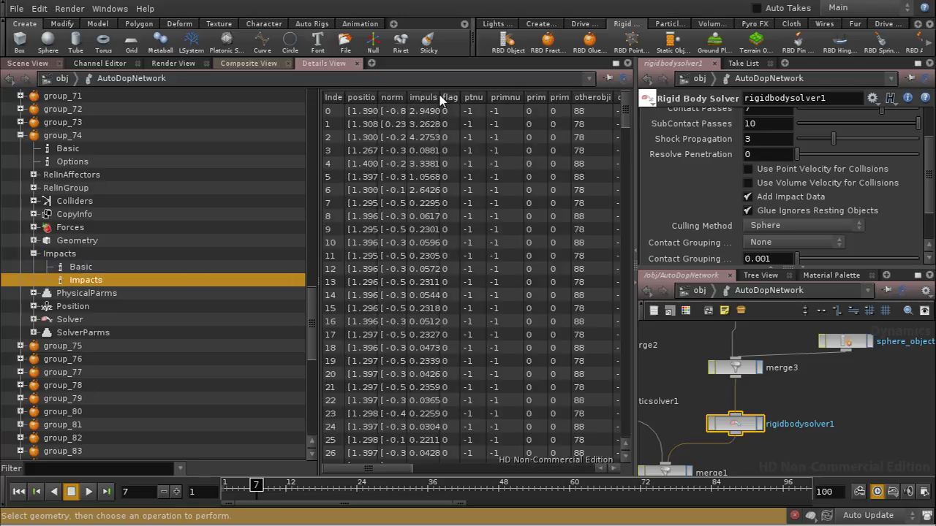
drag(440, 98, 508, 92)
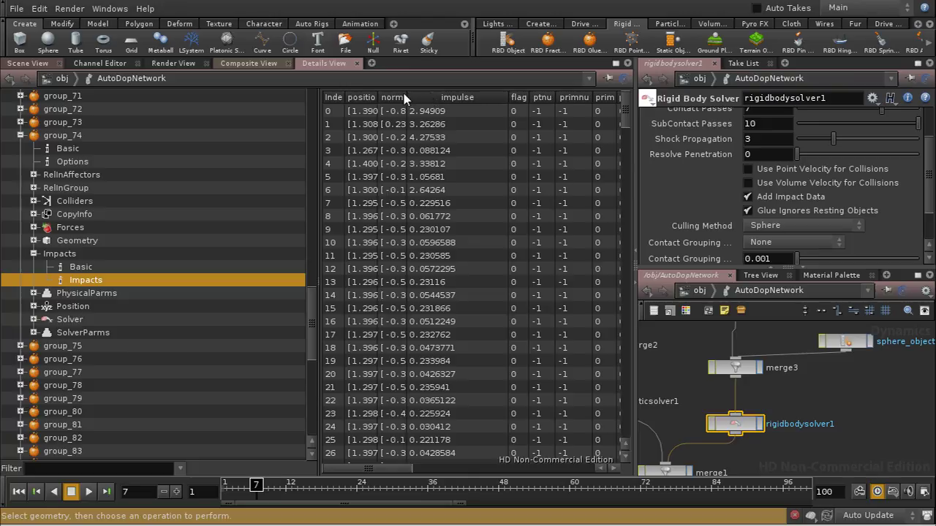
drag(407, 97, 431, 97)
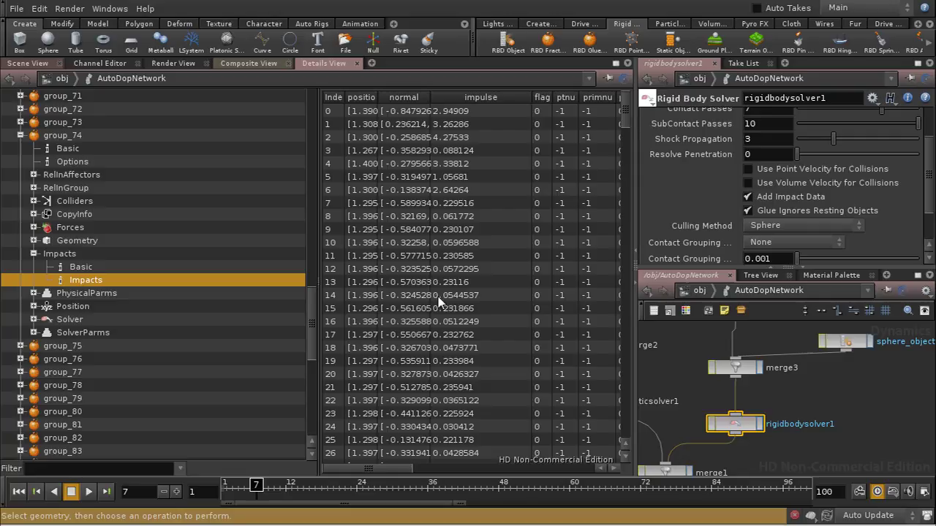
drag(624, 115, 641, 103)
middle_drag(813, 391, 815, 424)
middle_drag(787, 390, 782, 402)
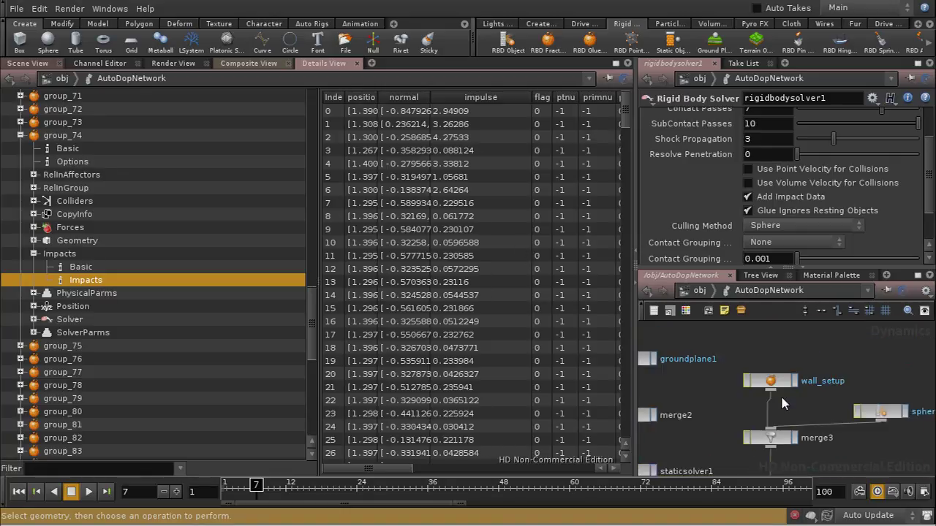
Set wall_setup Glue Strength to 10, rewind to frame 1 and frame the whole scene.
click(775, 381)
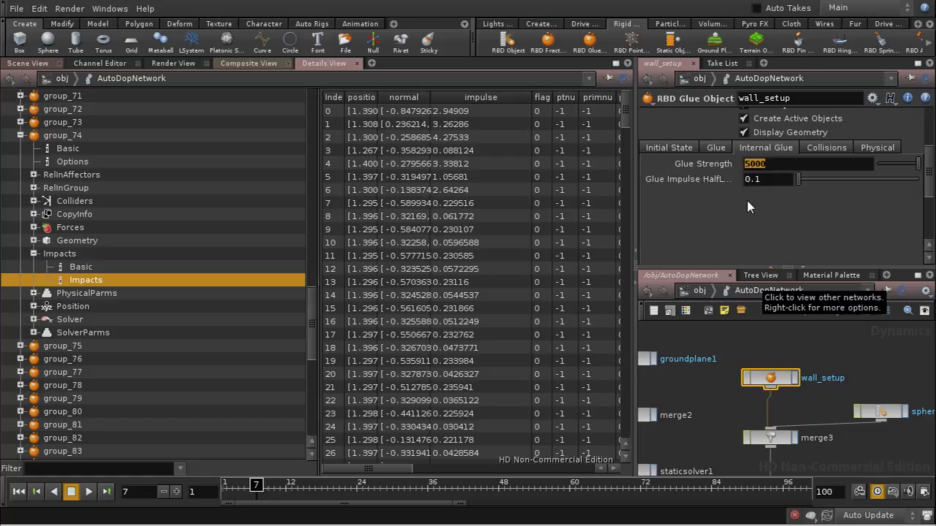
text(10)
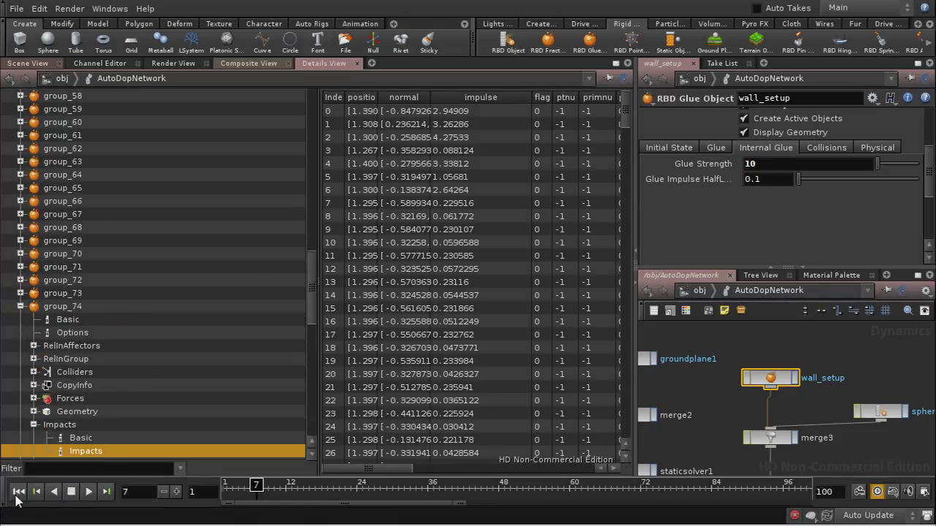
click(227, 487)
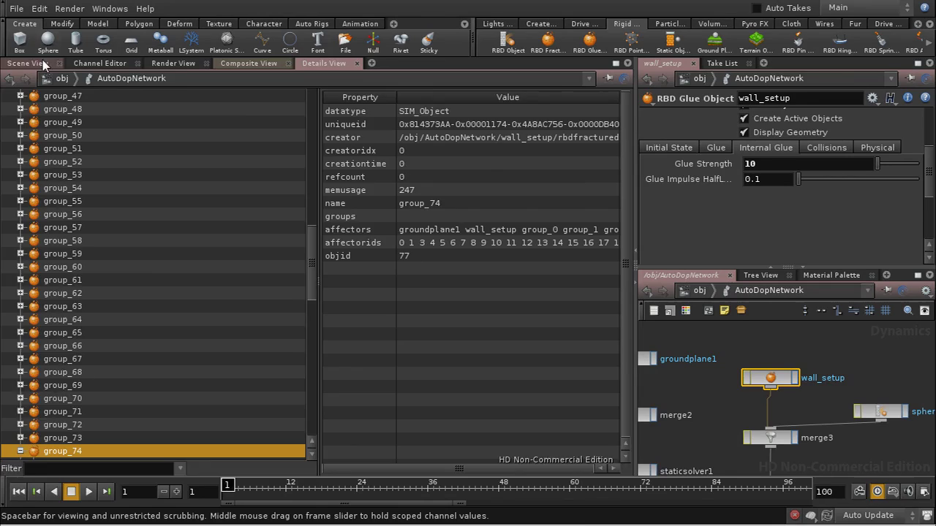
click(40, 65)
key(space+h)
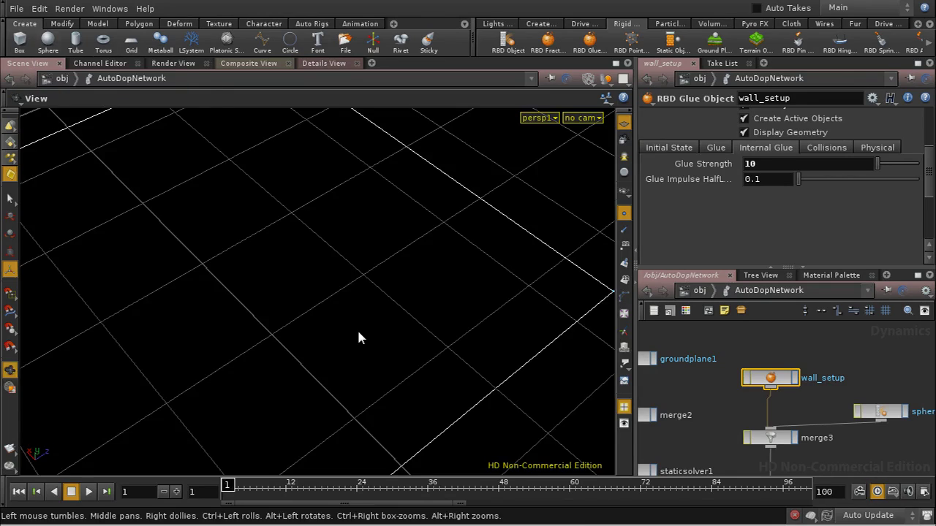
scroll(370, 379, up, 5)
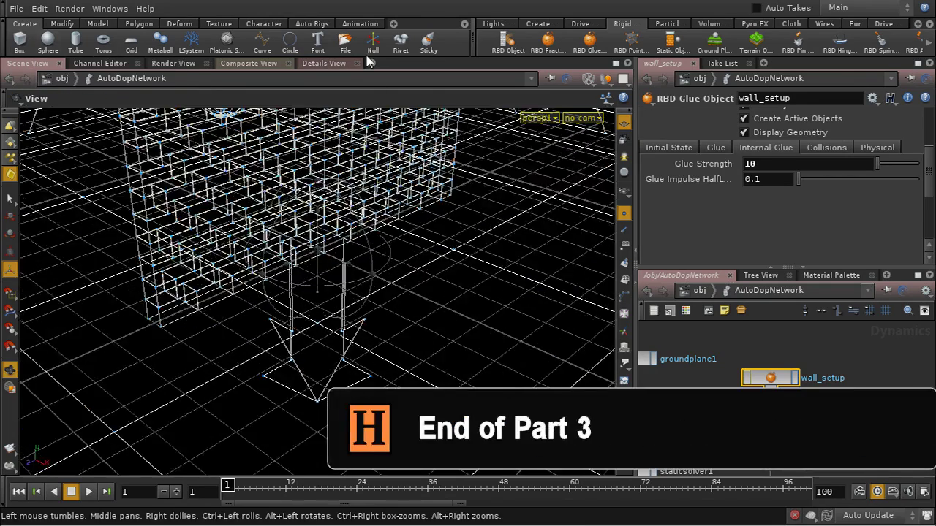